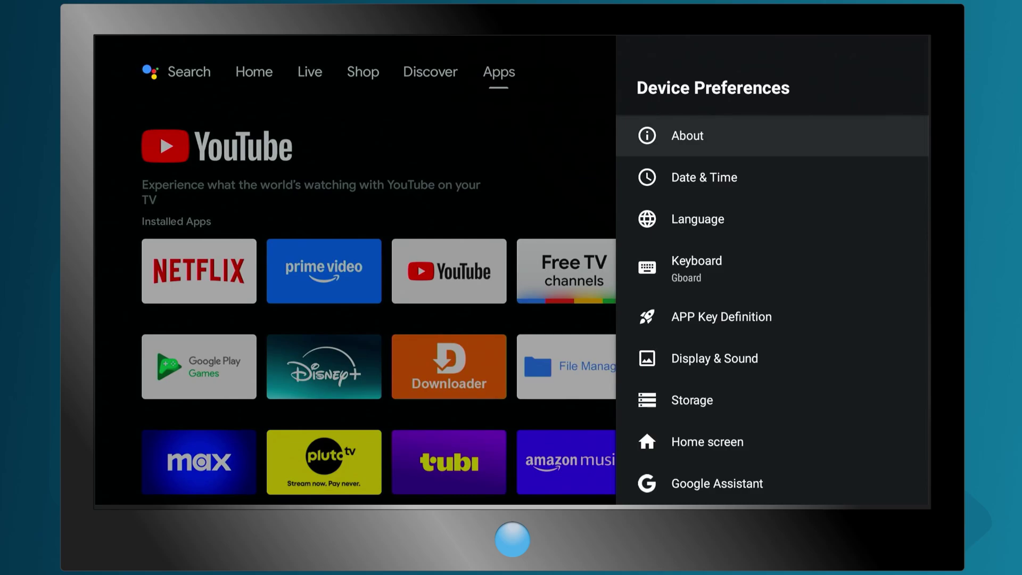
Switch on USB debugging under Device Preferences > Developer options and allow it
key("Down")
key("Down")
key("Down")
key("Down")
key("Down")
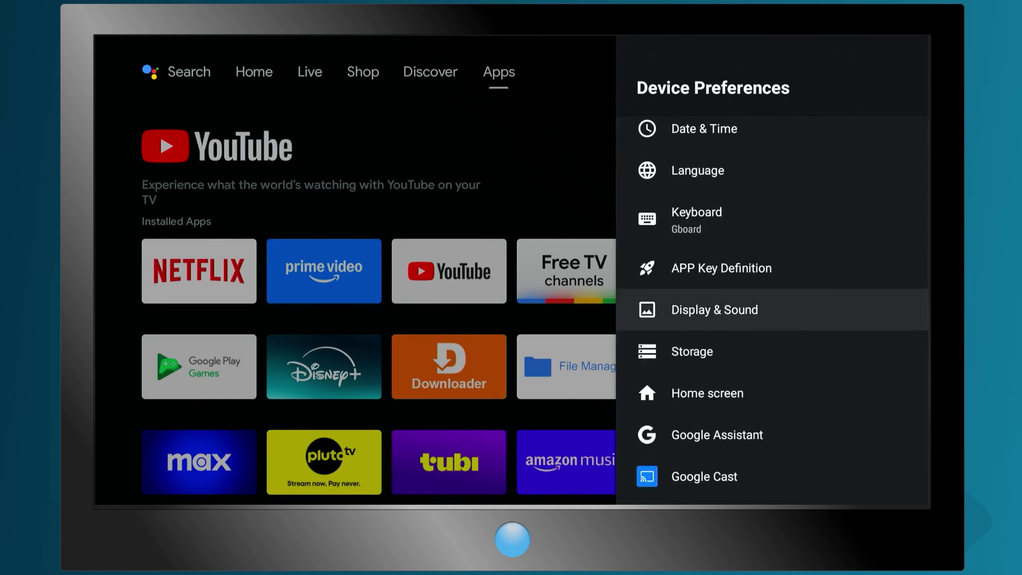
key("Down")
key("Down")
key("Down")
key("Down")
key("Down")
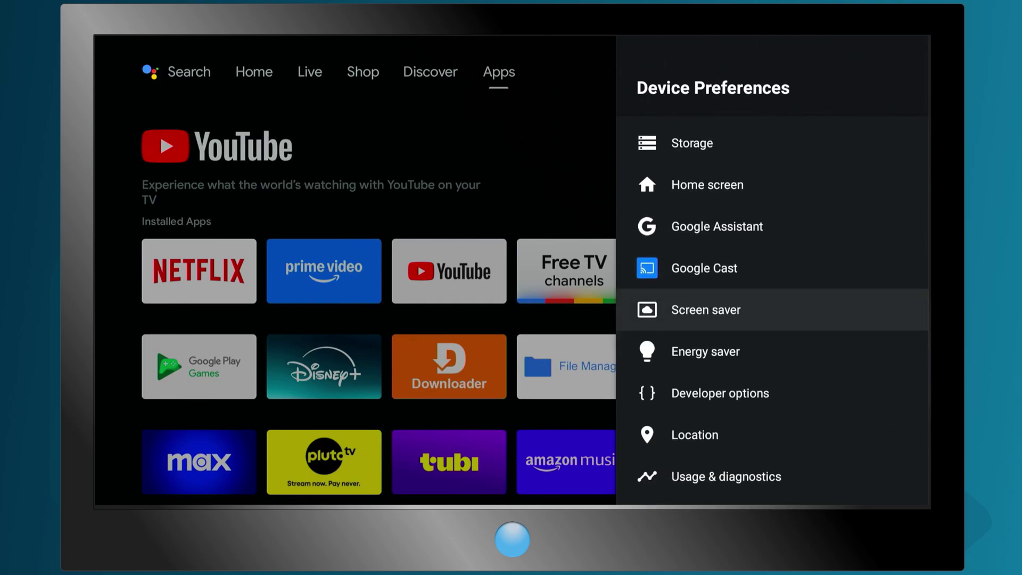
key("Down")
key("Down")
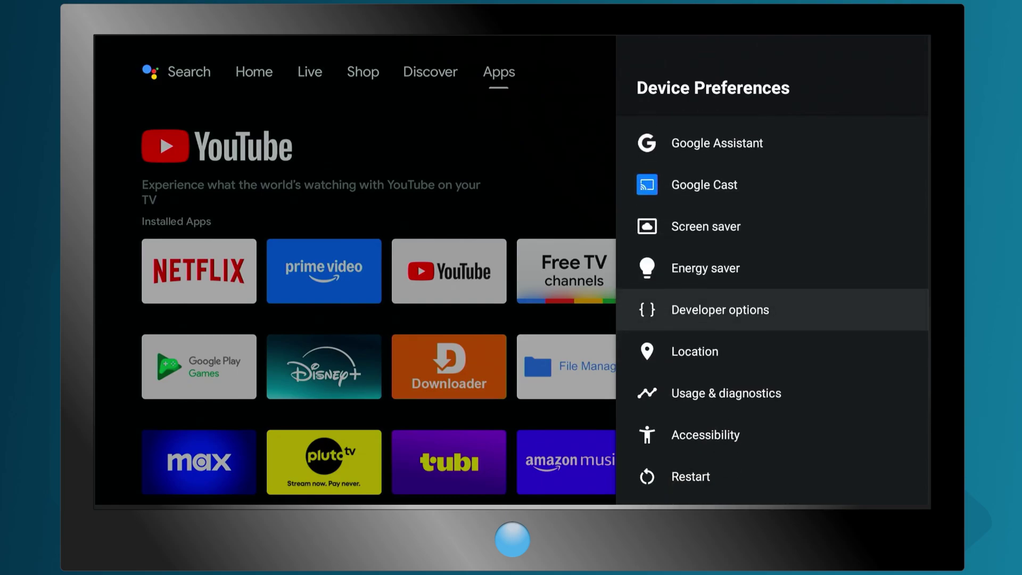
key("Return")
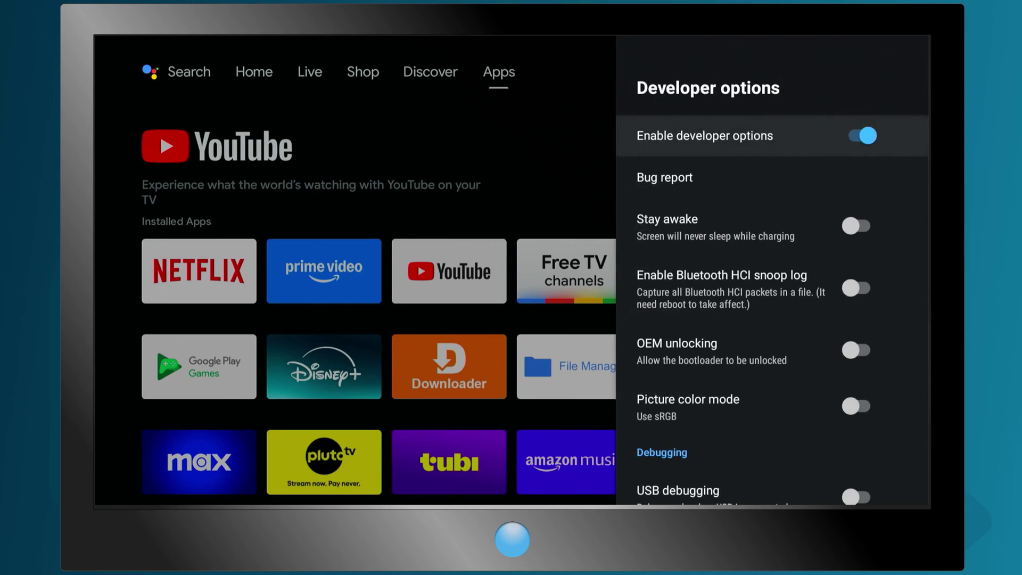
key("Down")
key("Down")
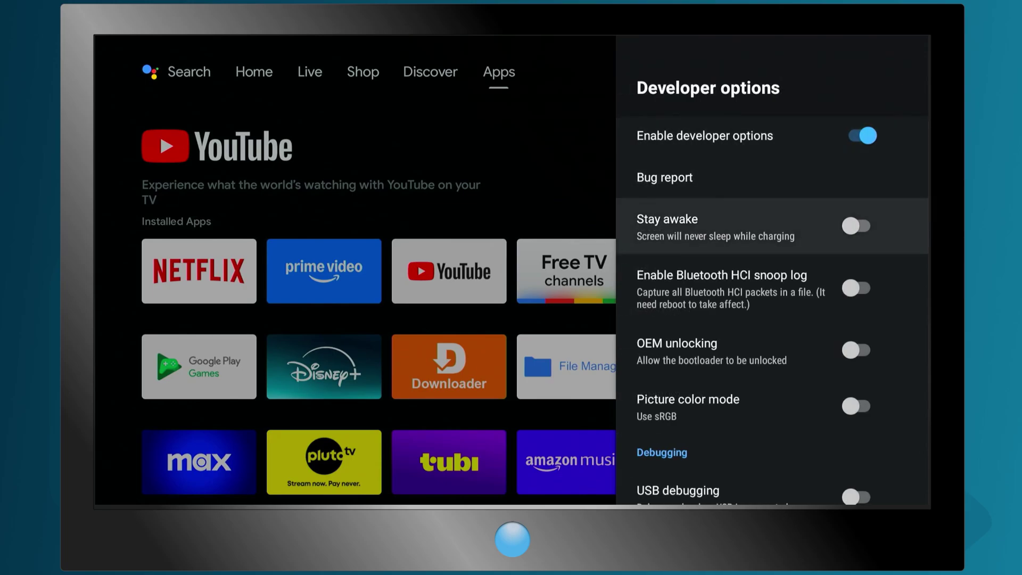
key("Down")
key("Down")
key("Down")
key("Down")
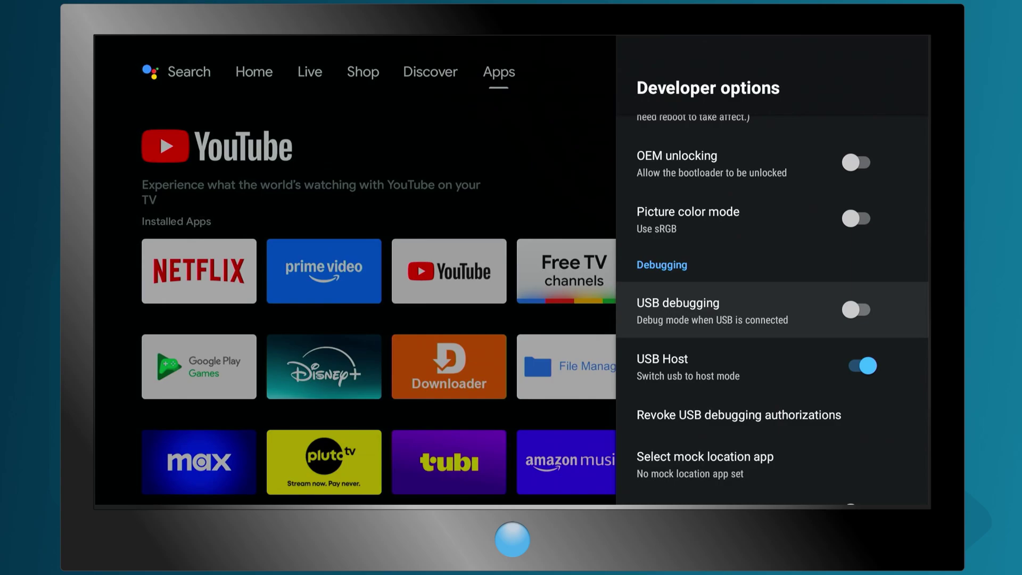
key("Return")
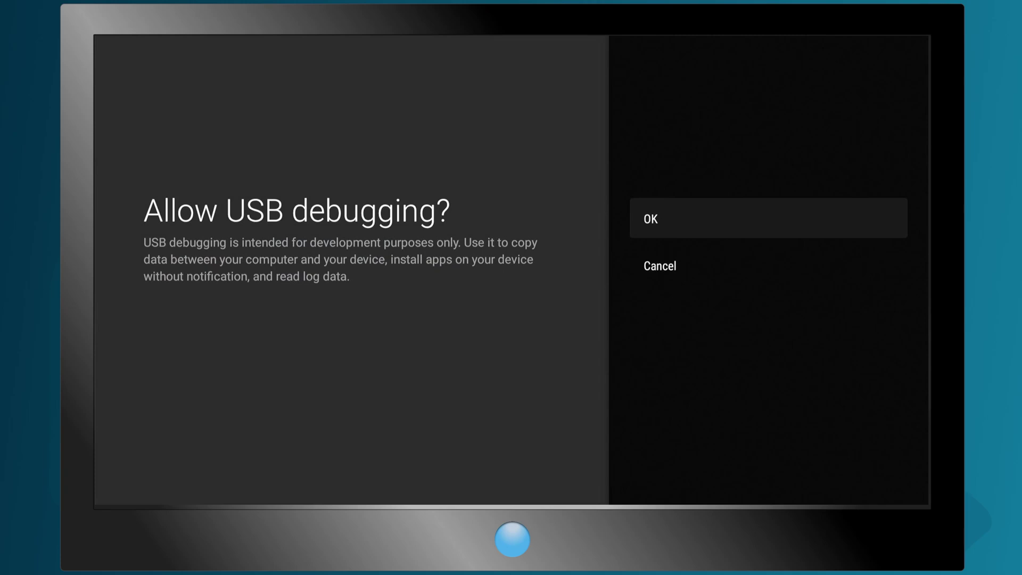
key("Return")
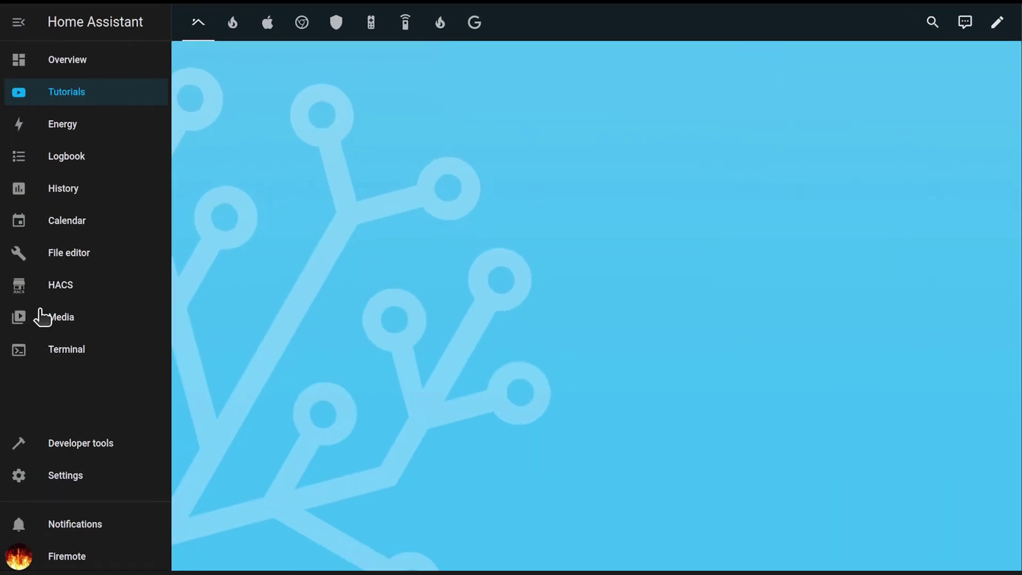
Search HACS for 'firemote' and download the Firemote Card repository
left_click(48, 287)
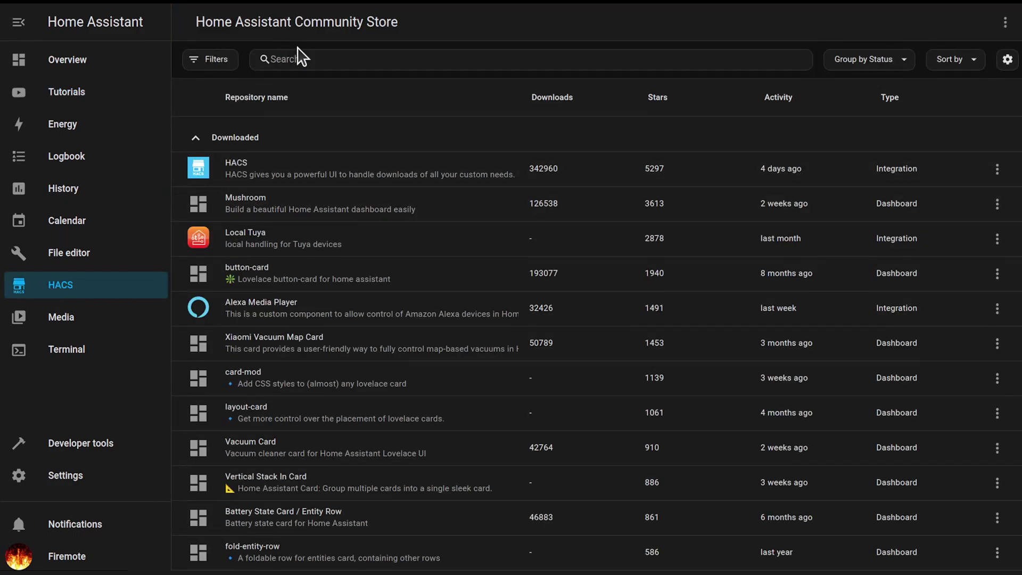
left_click(300, 61)
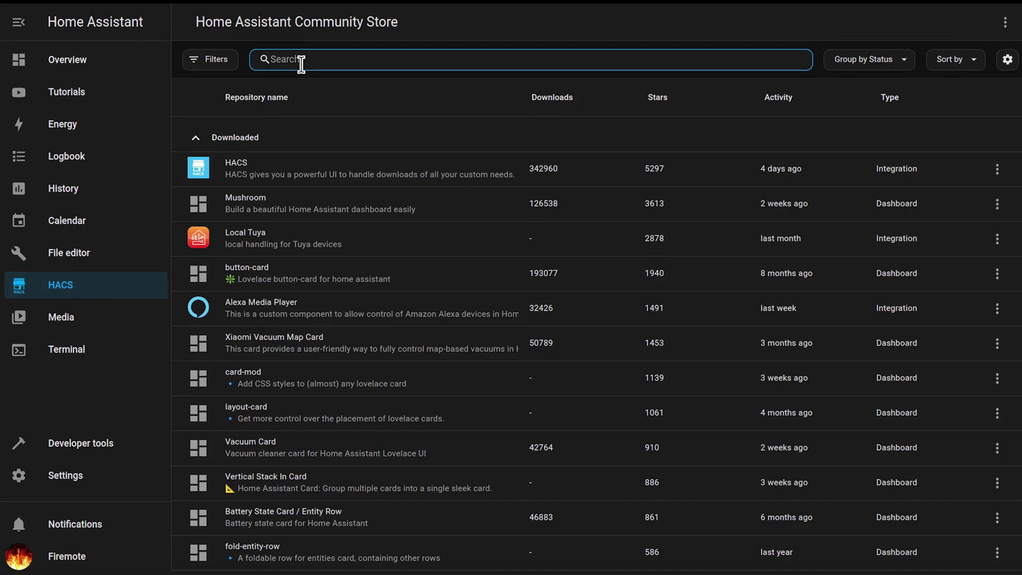
type("firemote")
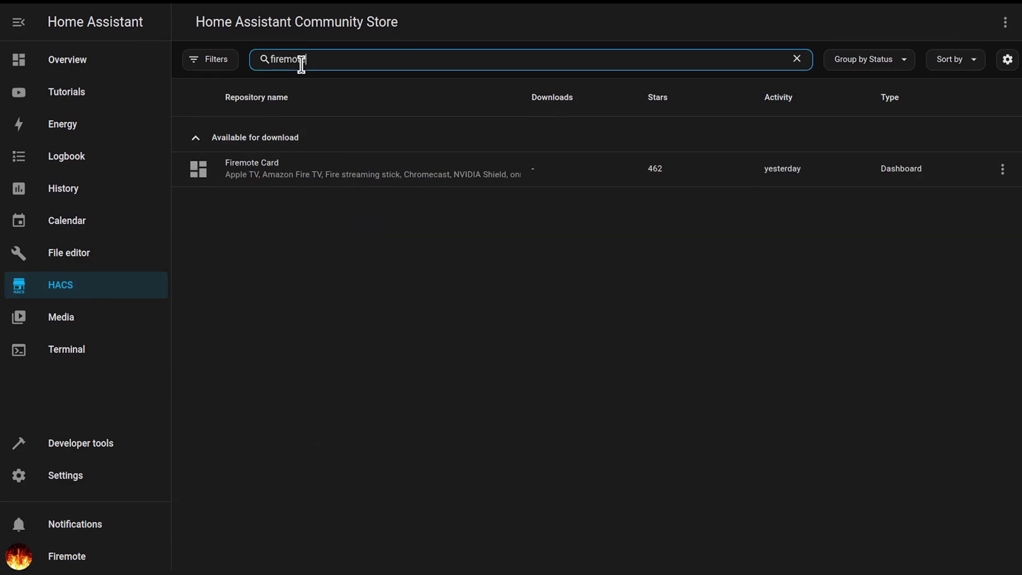
left_click(301, 184)
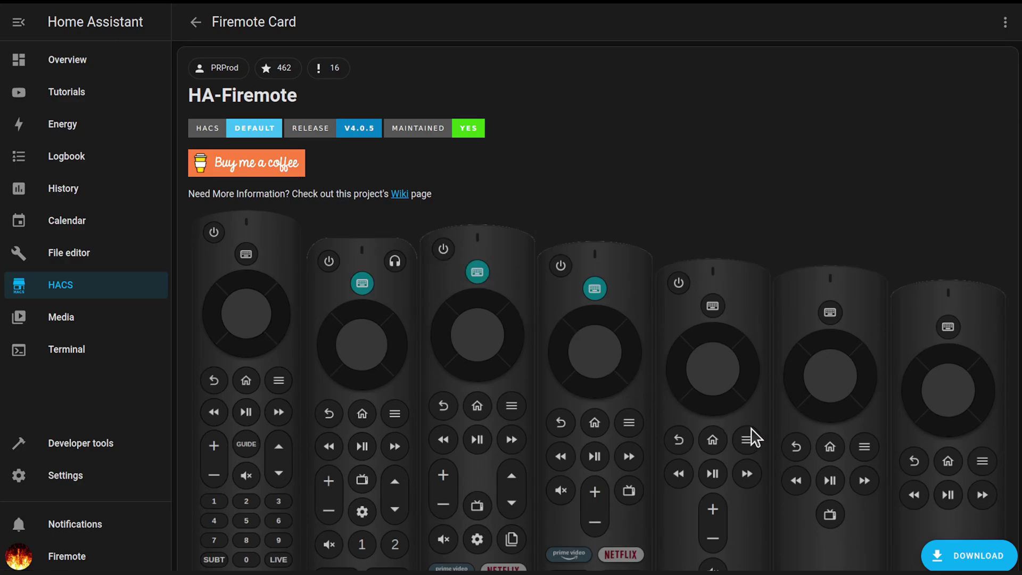
left_click(992, 555)
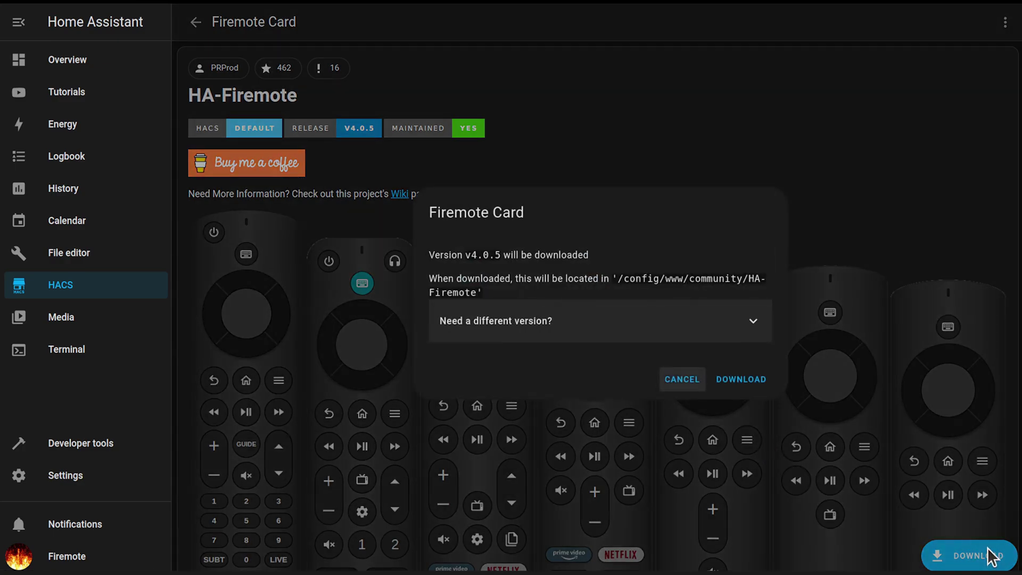
left_click(732, 382)
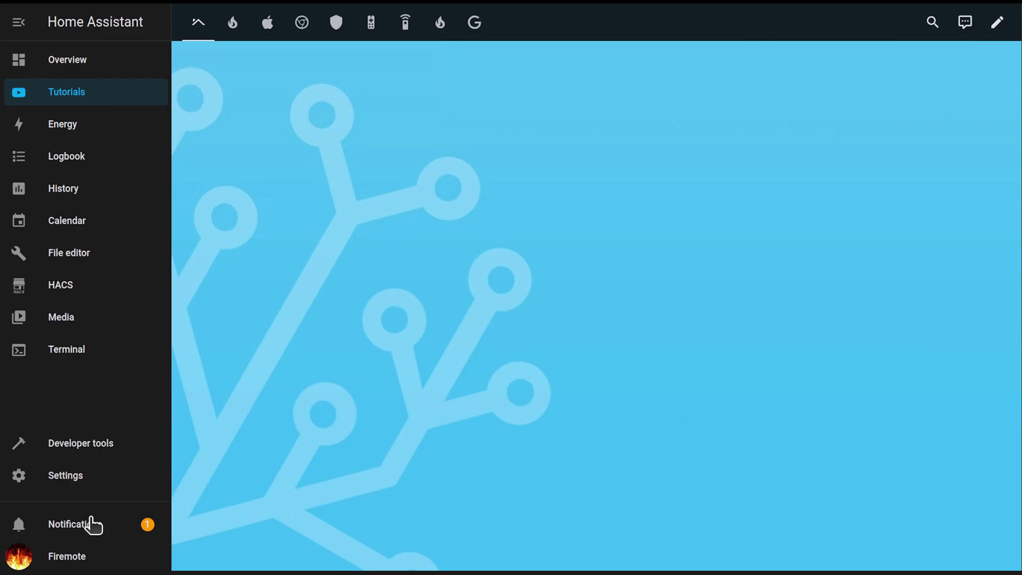
Dismiss the new-devices notification and go to Settings > Devices & services
left_click(94, 526)
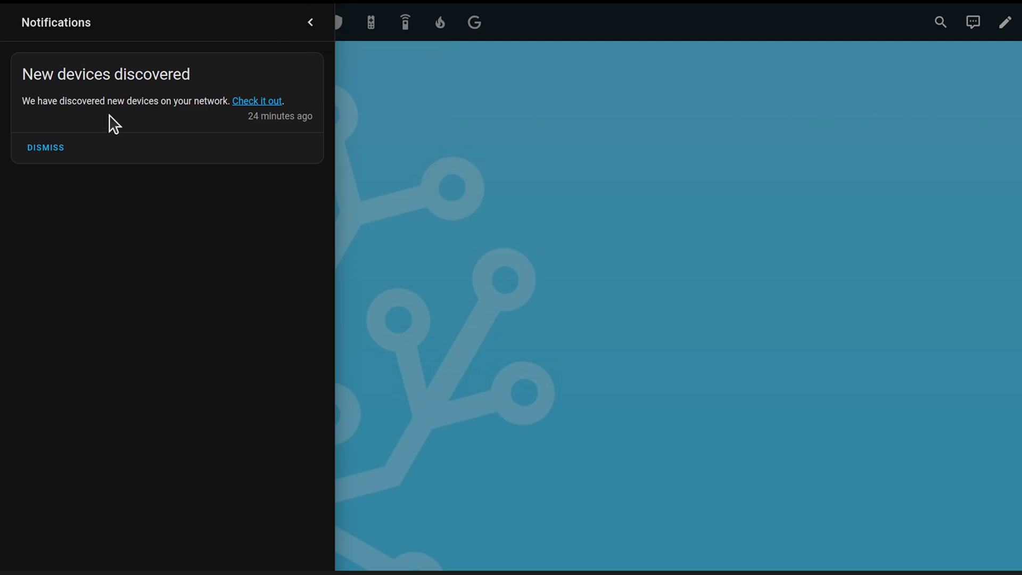
left_click(46, 148)
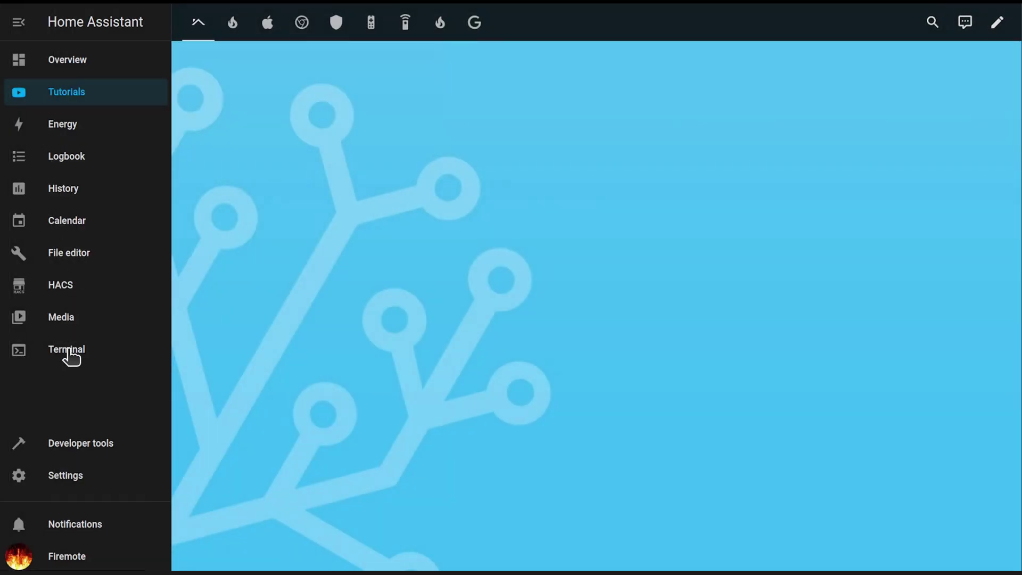
left_click(64, 480)
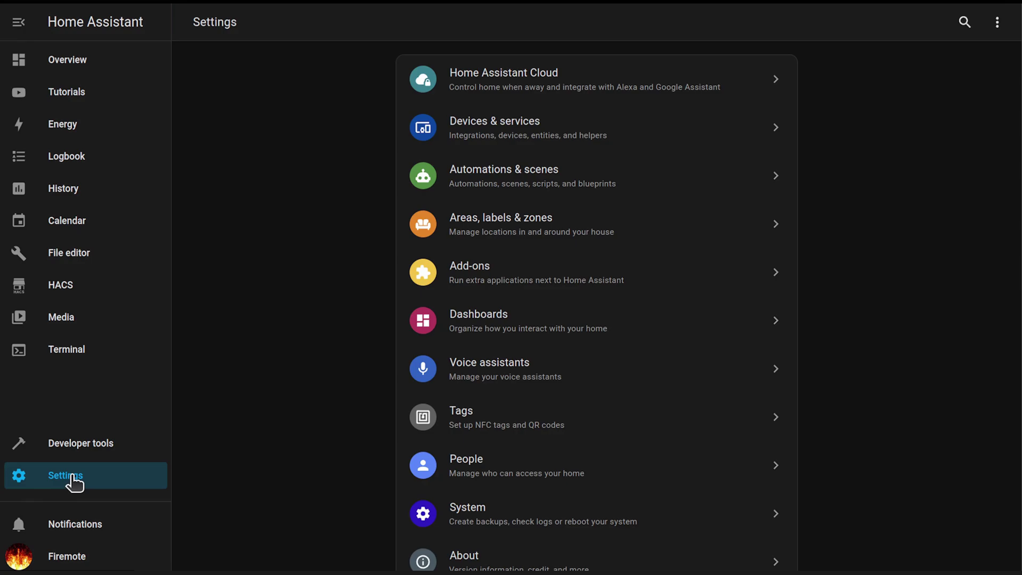
left_click(534, 138)
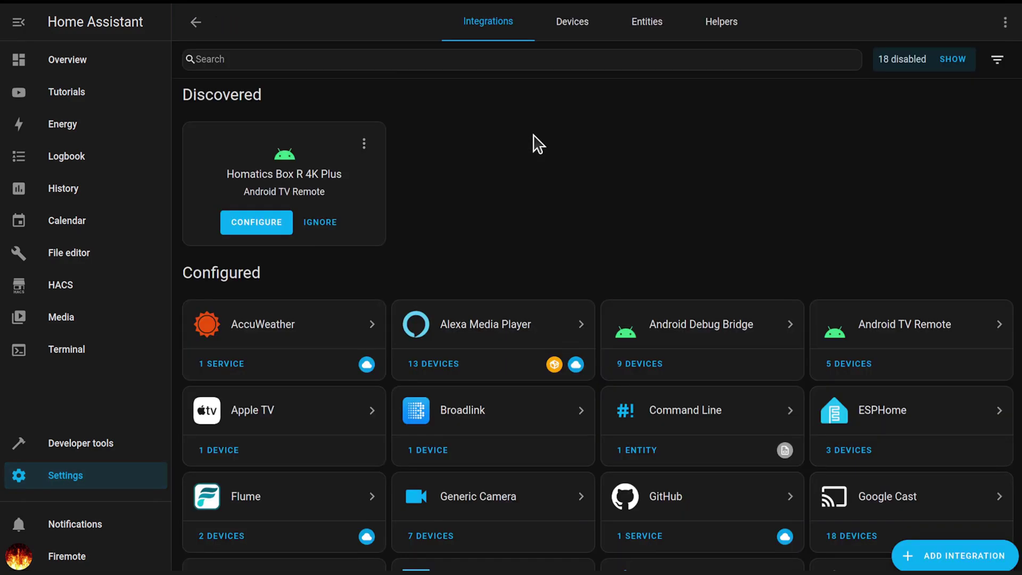
Add a new integration by searching 'Android Deb' and choosing Android Debug Bridge
left_click(943, 558)
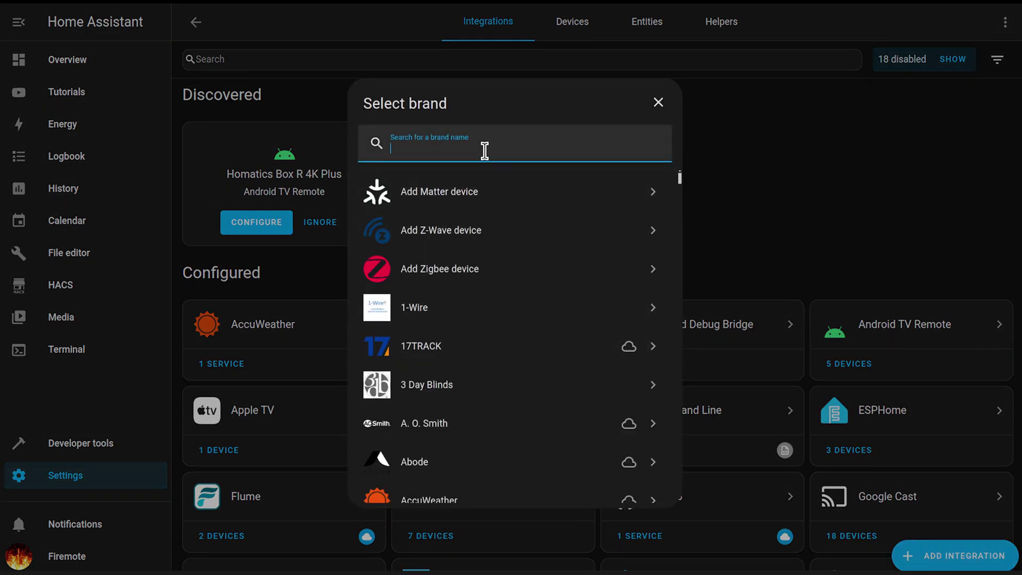
type("Androi")
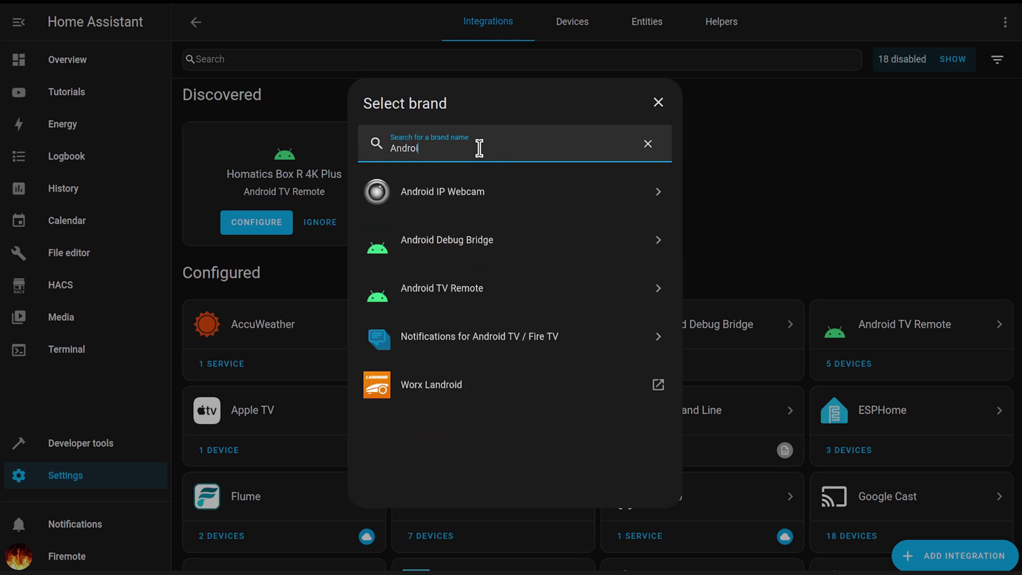
type("d Deb")
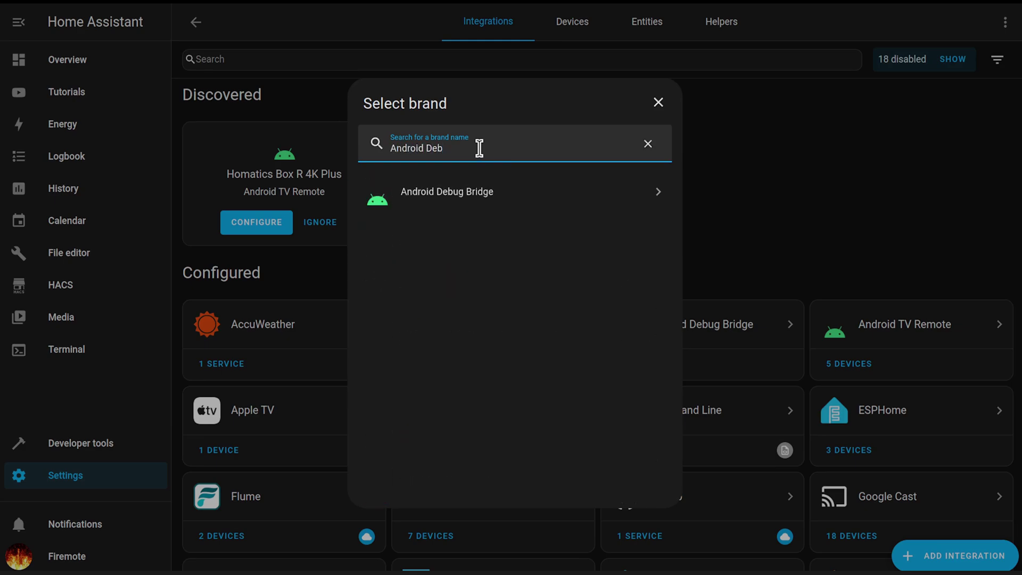
left_click(482, 196)
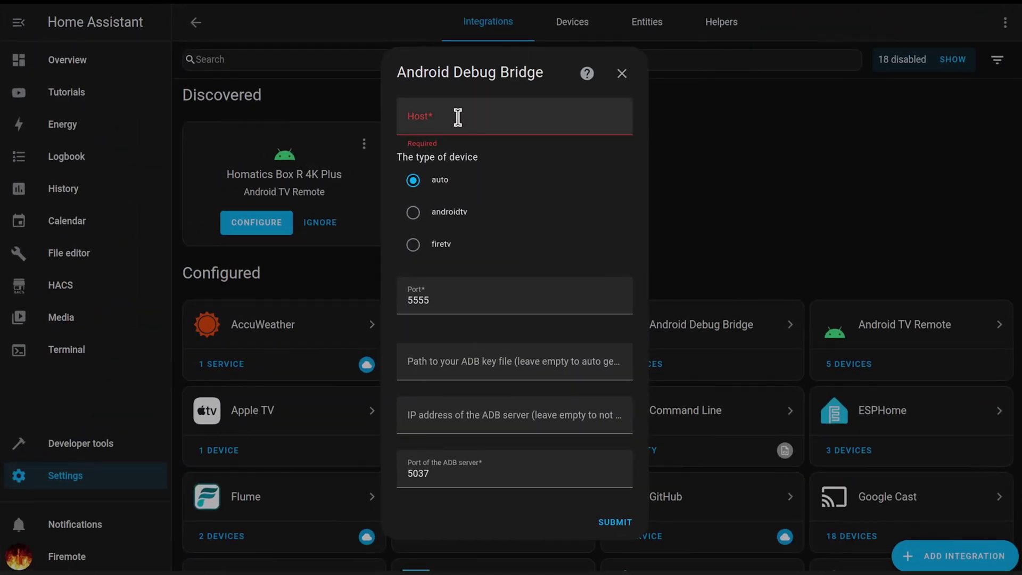
Submit host 192.168.107.220 in the Android Debug Bridge connection form
left_click(458, 117)
type("192.168")
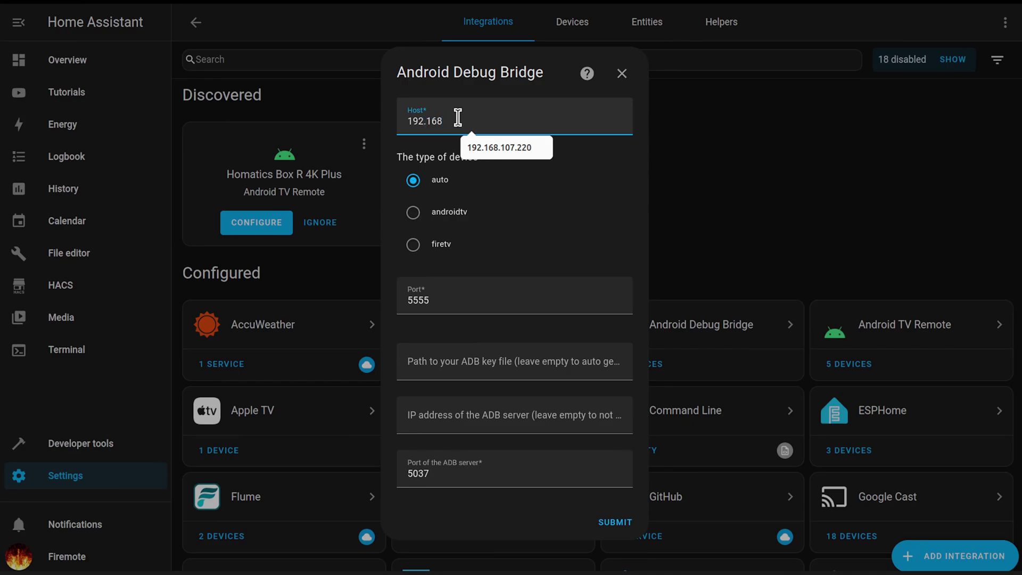
type(".10")
type("7.220")
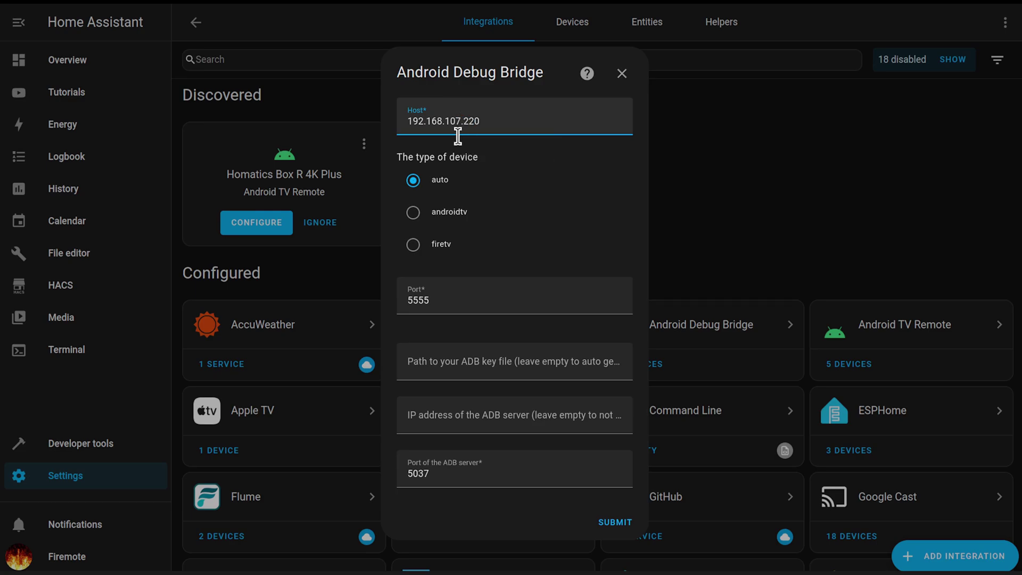
left_click(607, 523)
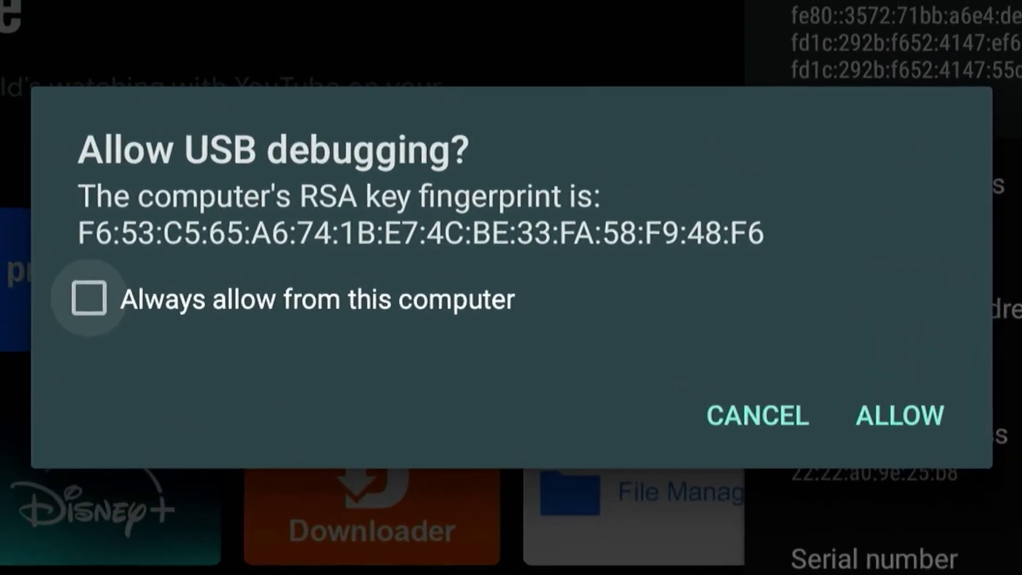
Always allow debugging on the TV, keep area Lab, and finish the setup
key("Return")
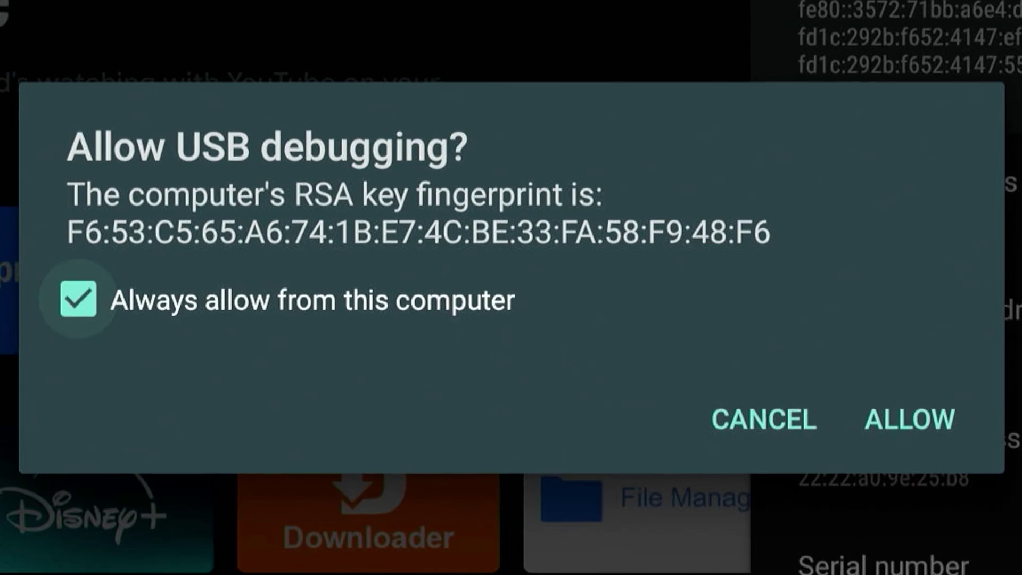
key("Down")
key("Right")
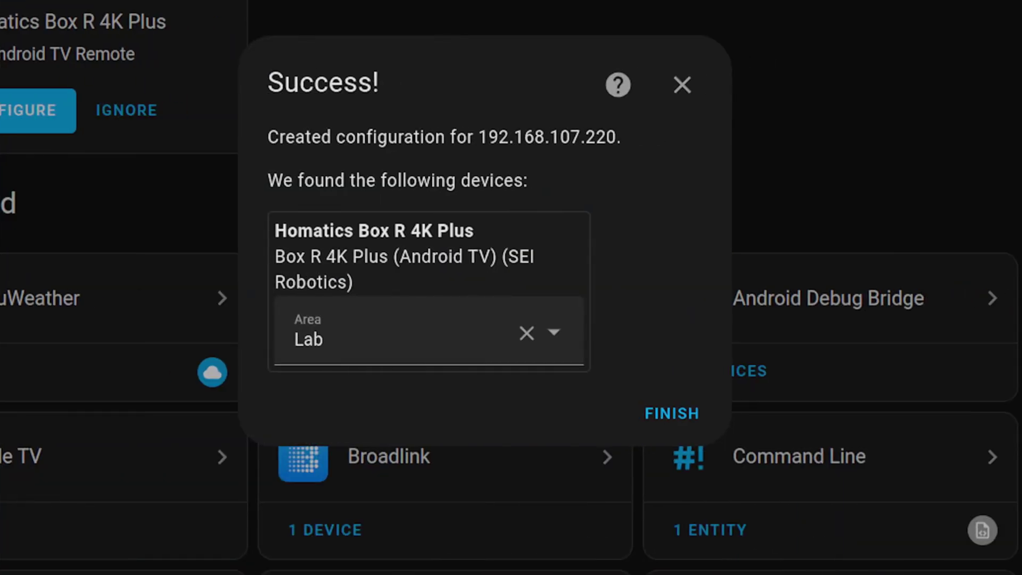
left_click(563, 335)
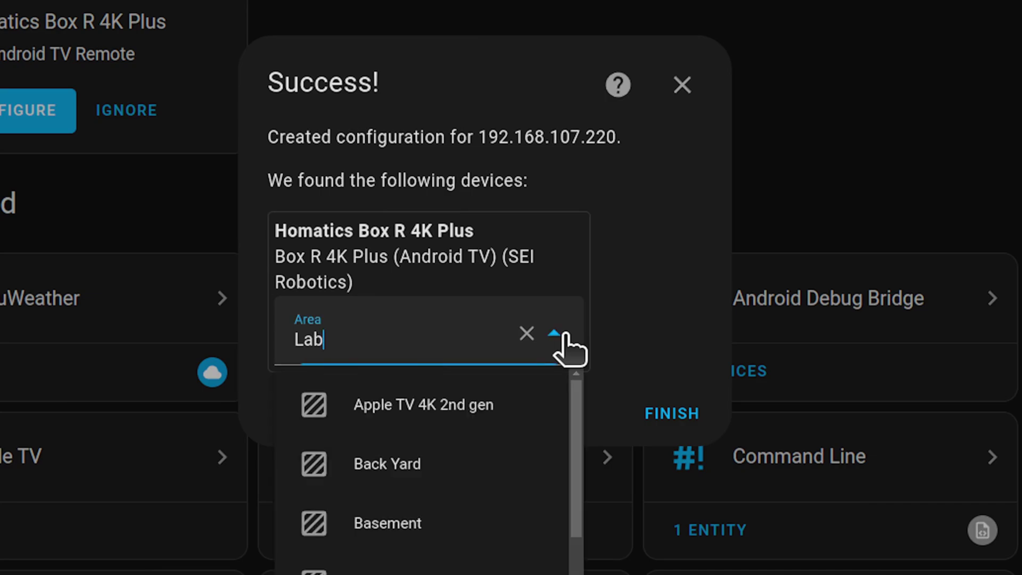
left_click(563, 334)
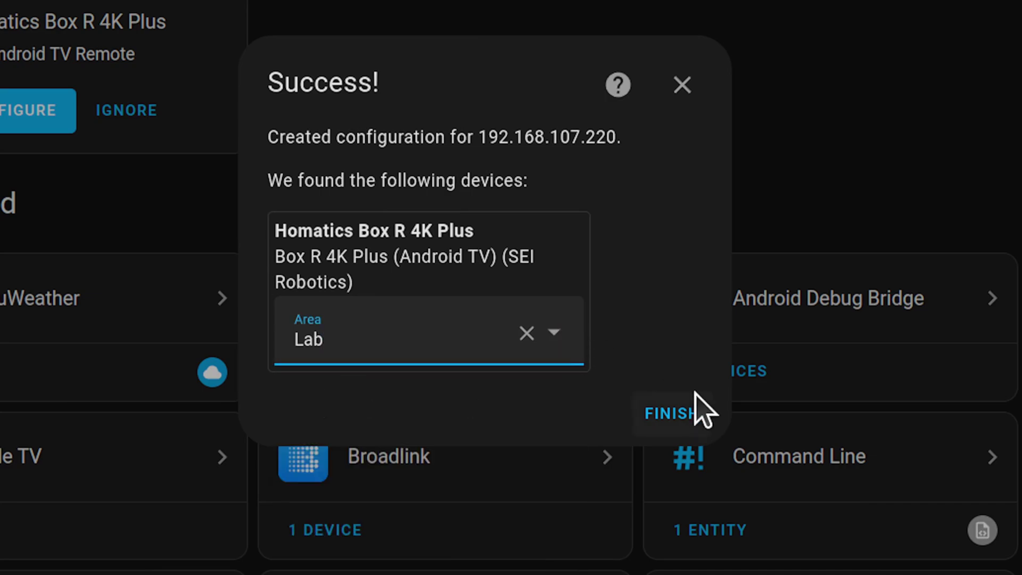
left_click(683, 417)
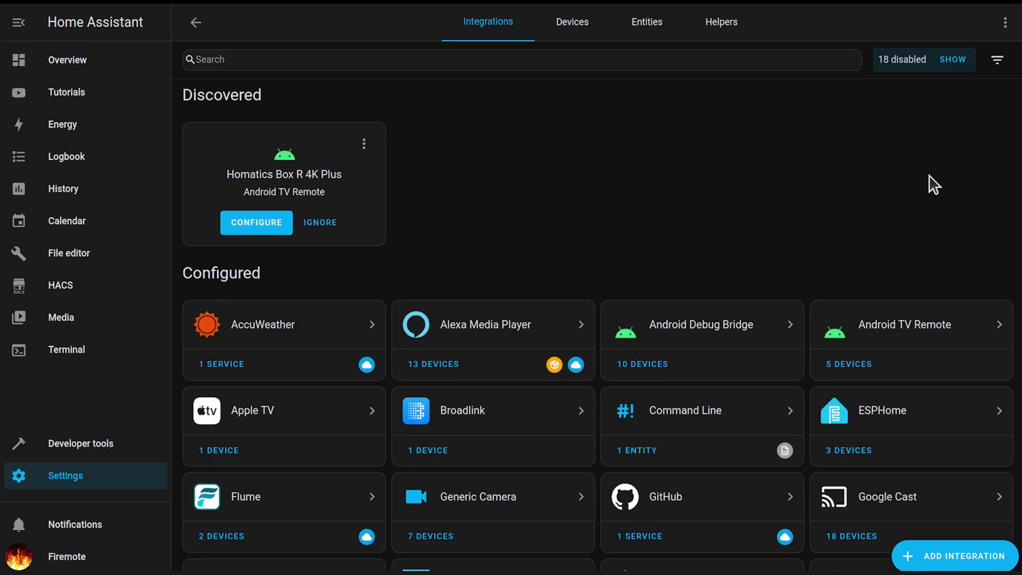
Rename the 192.168.107.220 ADB entry to 'Homatics Box R2' and return to integrations
left_click(658, 335)
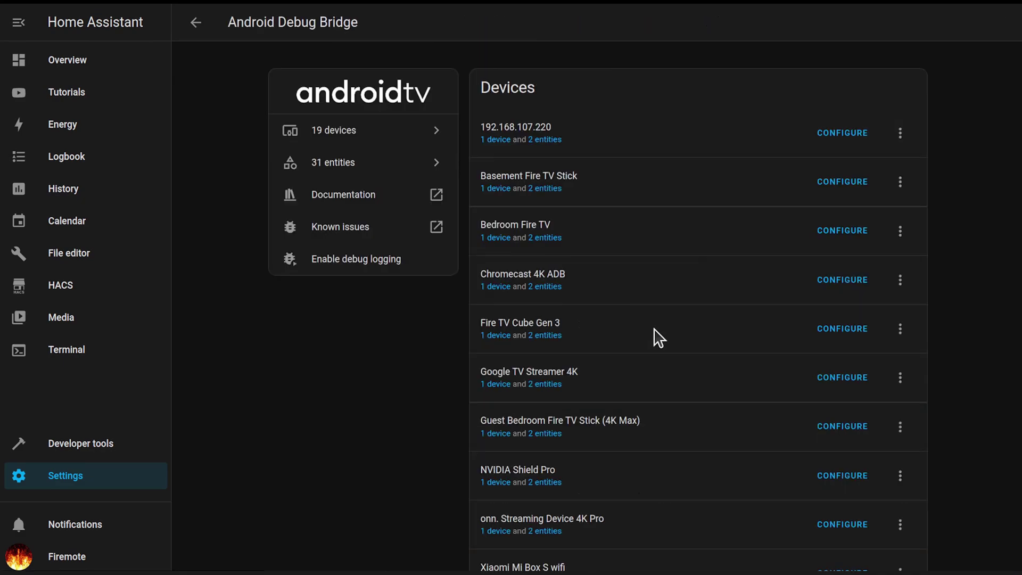
left_click(900, 134)
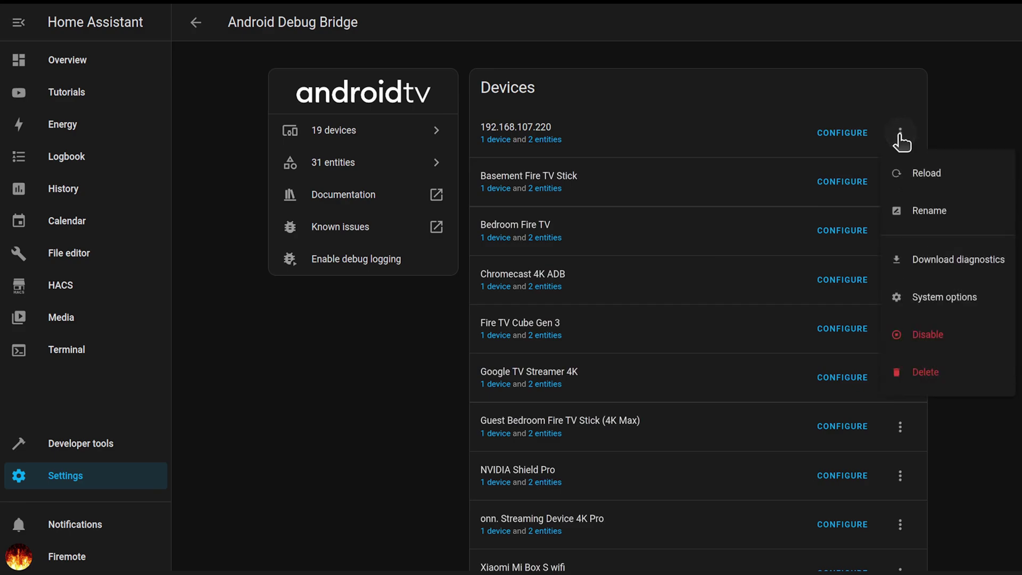
left_click(932, 218)
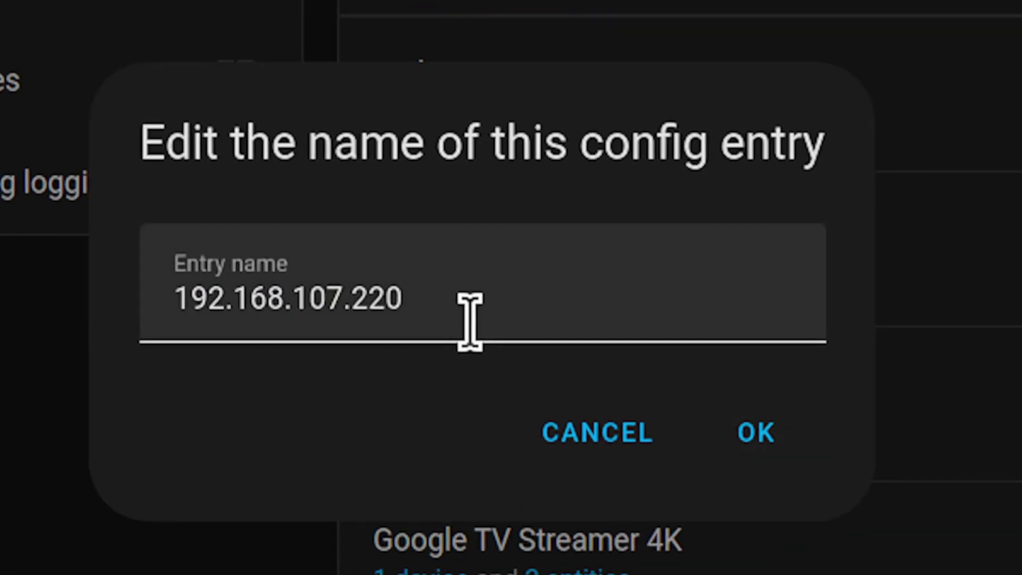
triple_click(464, 318)
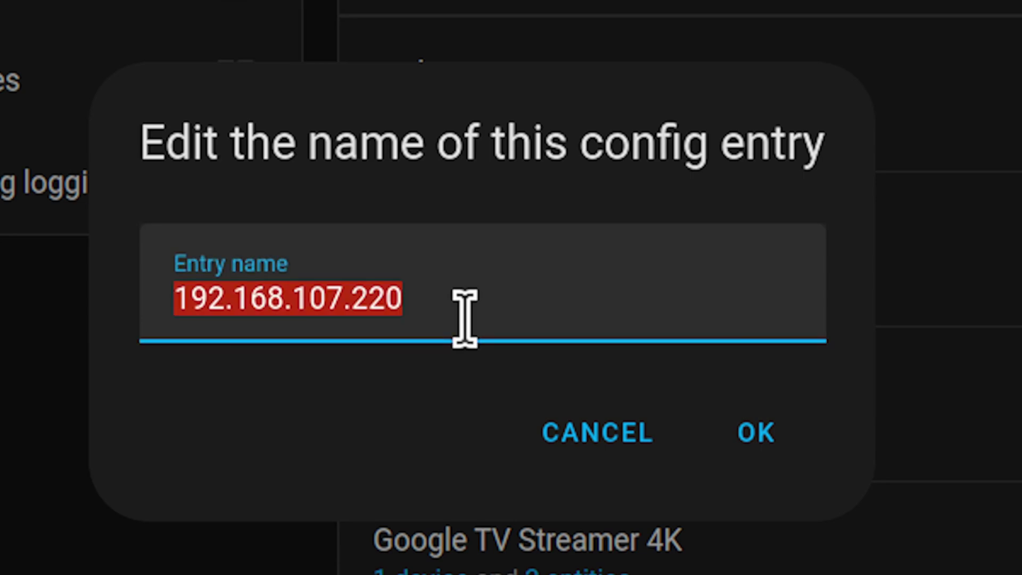
type("Homatics ")
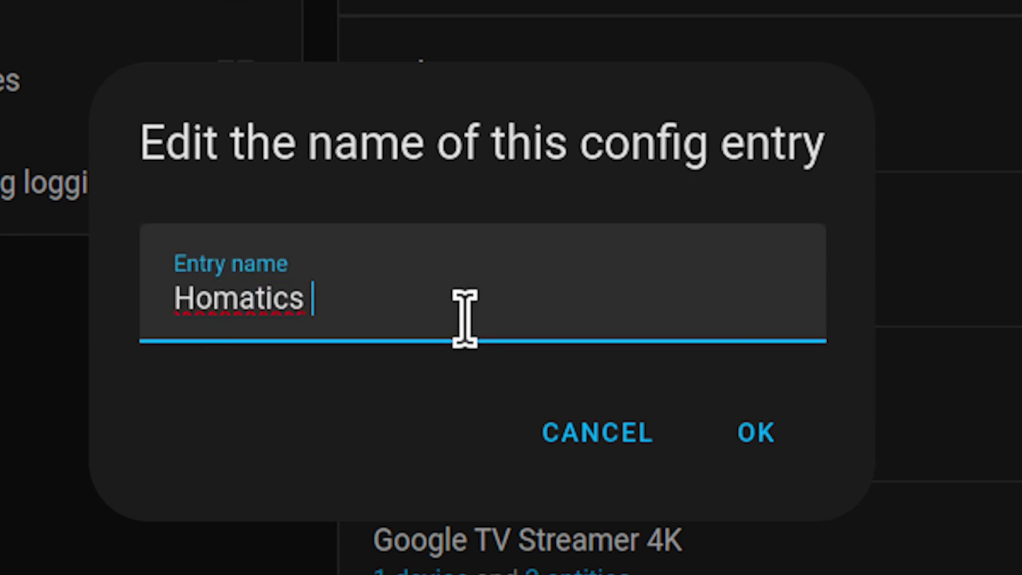
type("Box R2")
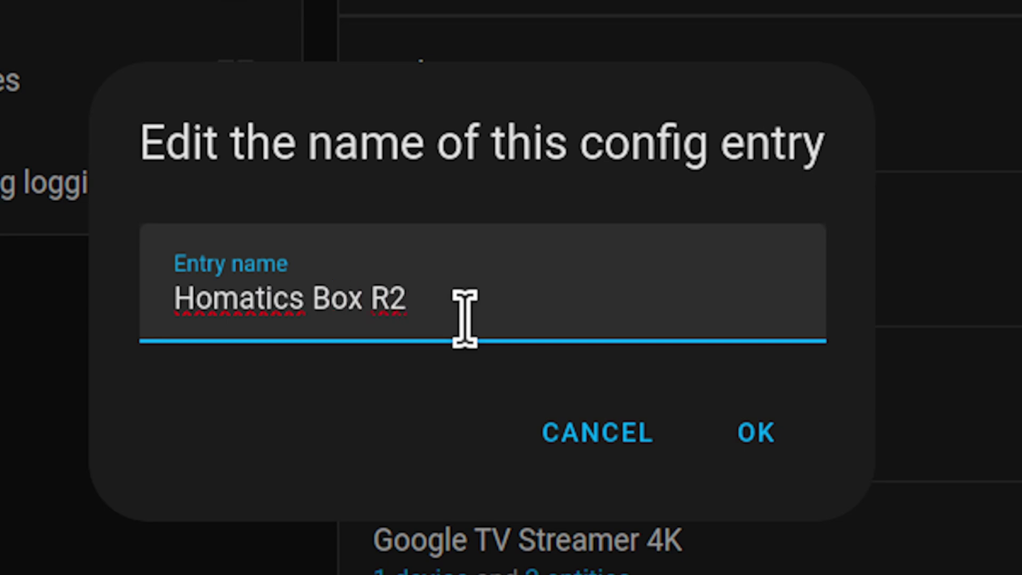
left_click(728, 432)
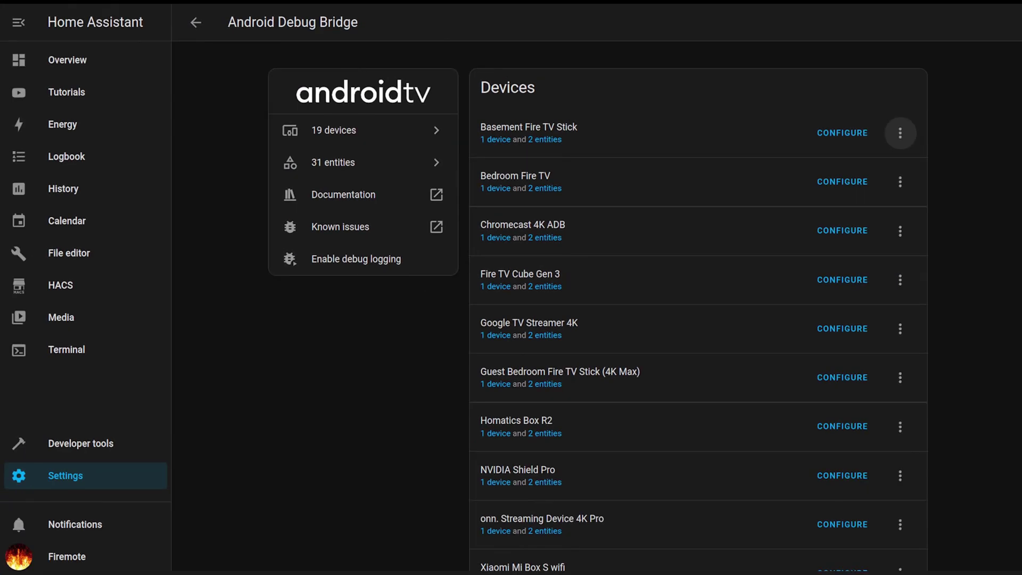
left_click(191, 29)
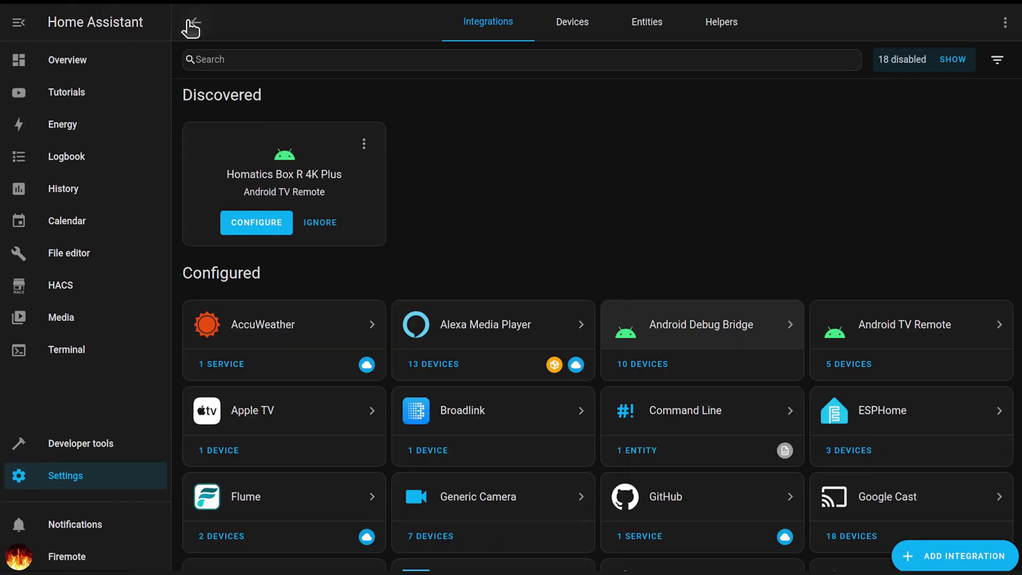
left_click(276, 220)
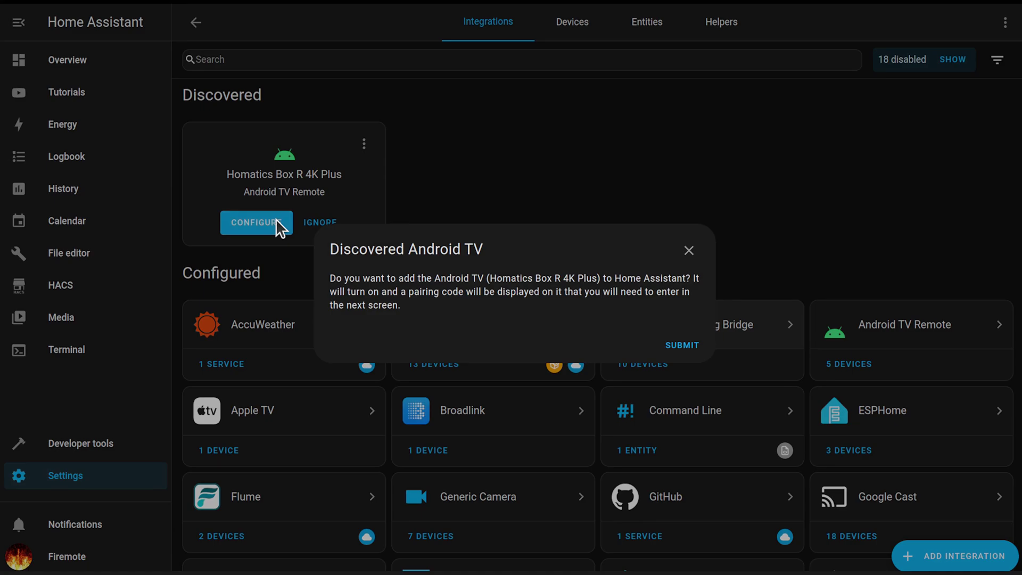
left_click(692, 346)
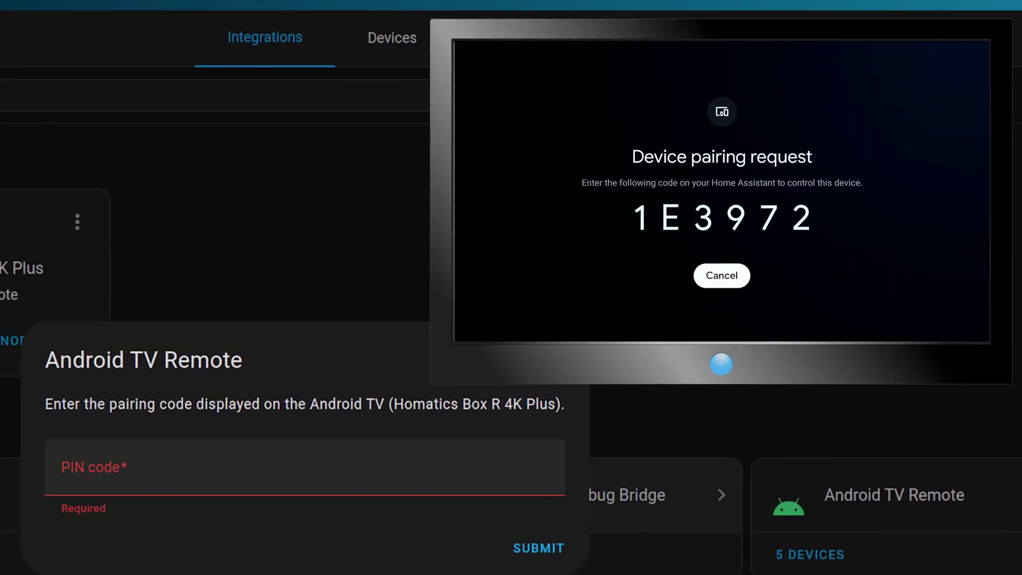
left_click(394, 469)
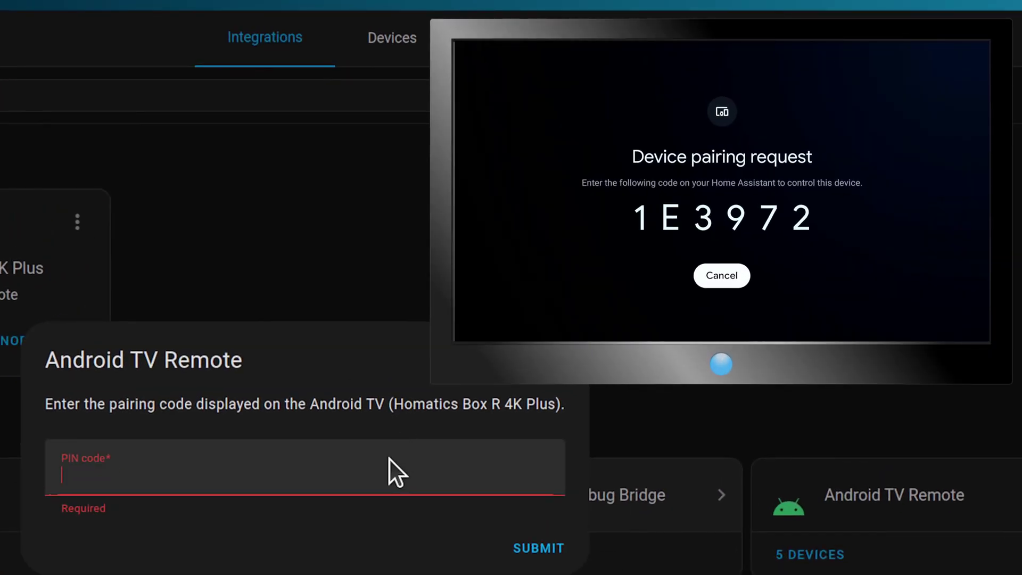
type("1E3972")
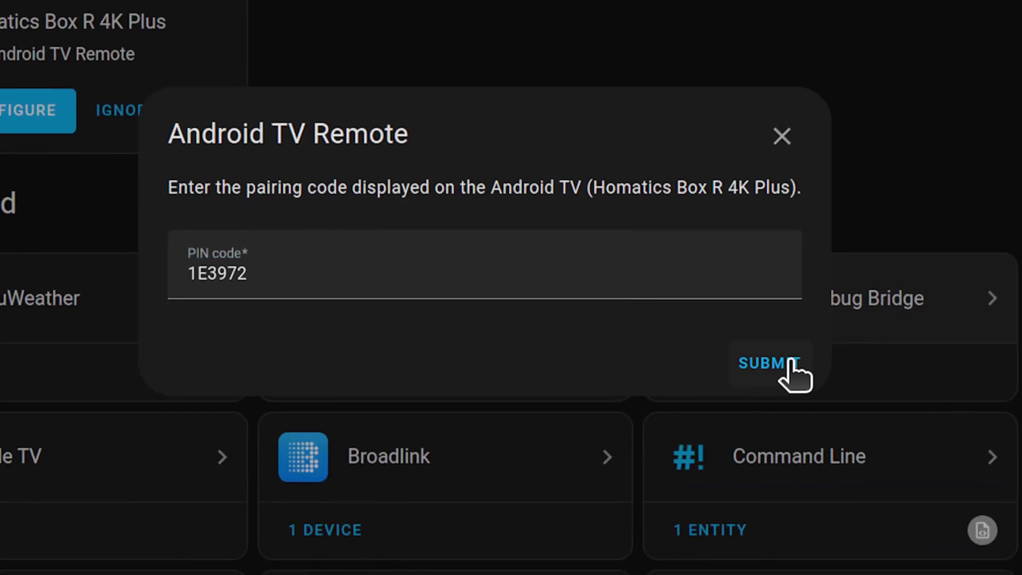
left_click(791, 363)
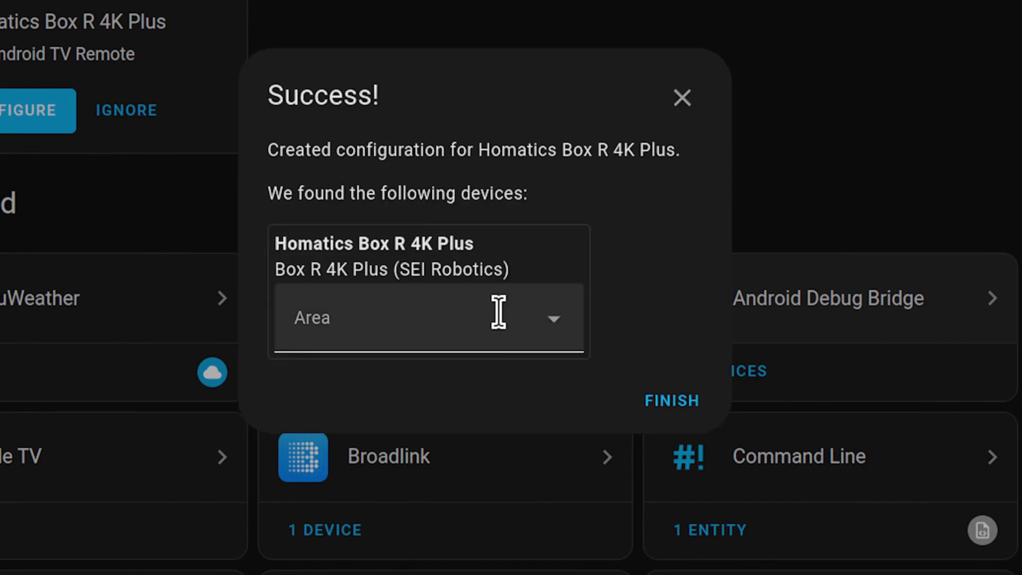
Assign the paired Homatics device to the Lab area
left_click(531, 329)
scroll(552, 481, "down", 3)
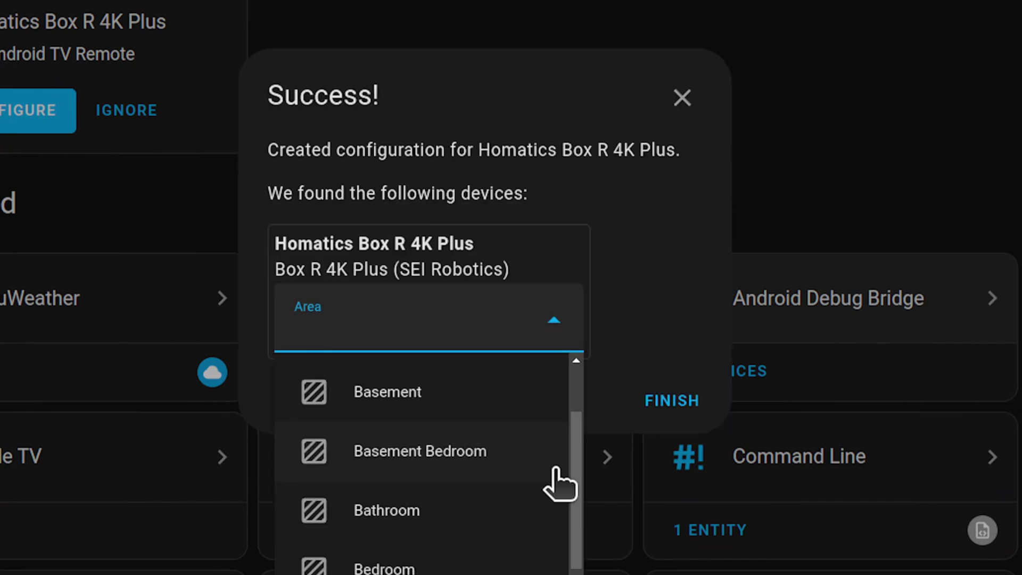
scroll(548, 474, "down", 2)
scroll(537, 471, "down", 2)
scroll(514, 453, "down", 2)
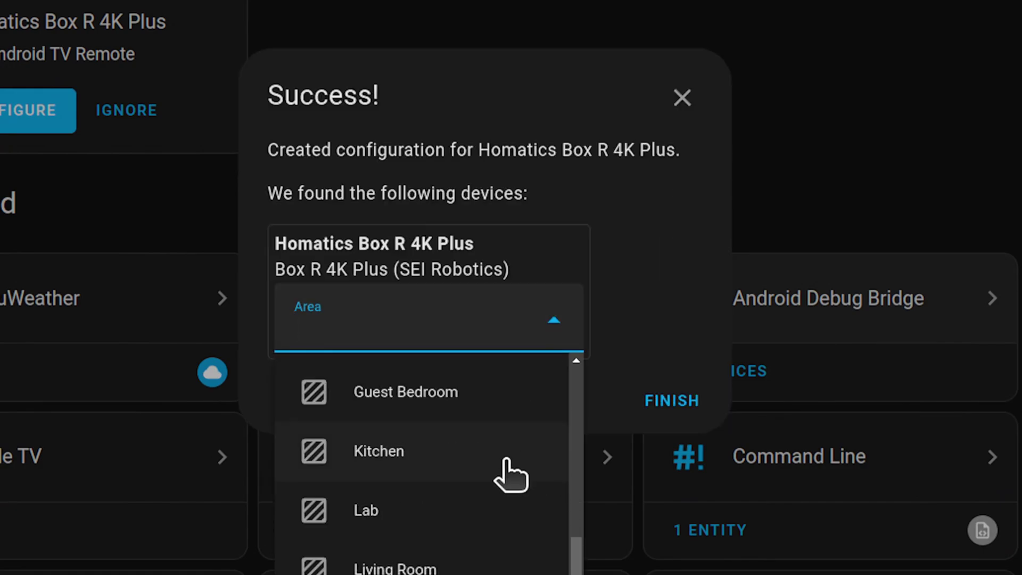
left_click(492, 509)
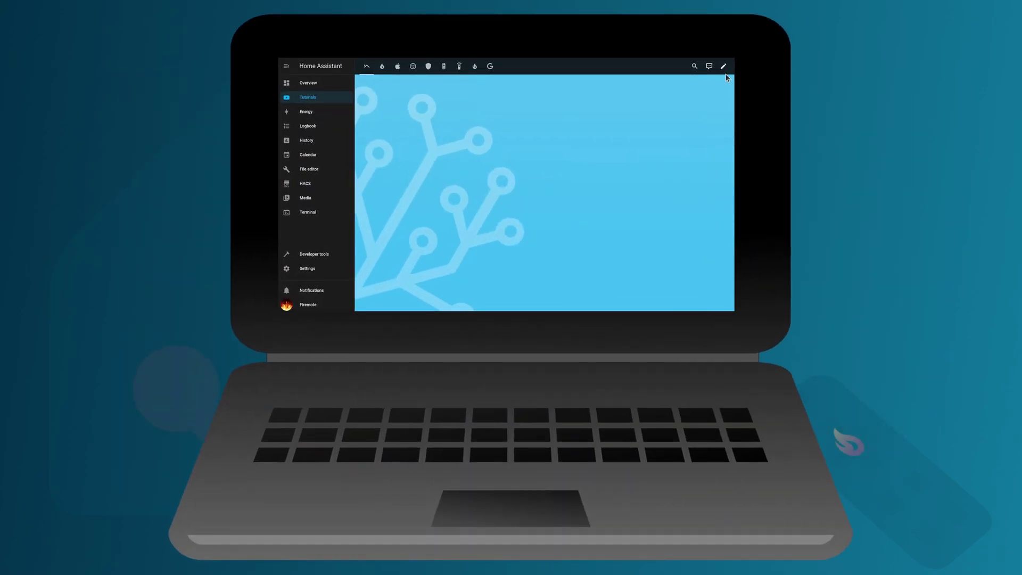
Edit the Tutorials dashboard and add a Firemote Card found by searching 'firemote'
left_click(724, 68)
left_click(716, 97)
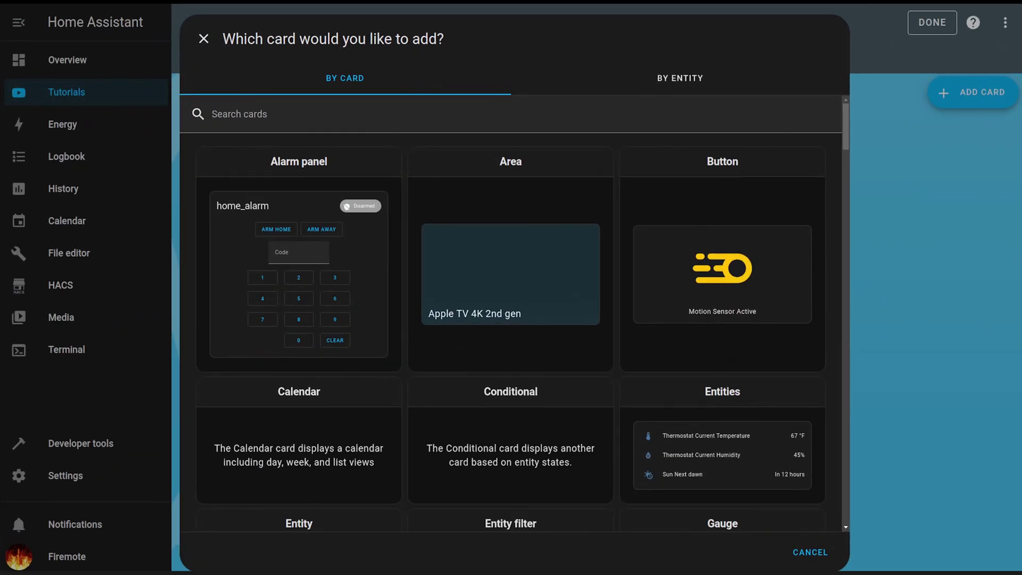
left_click(427, 121)
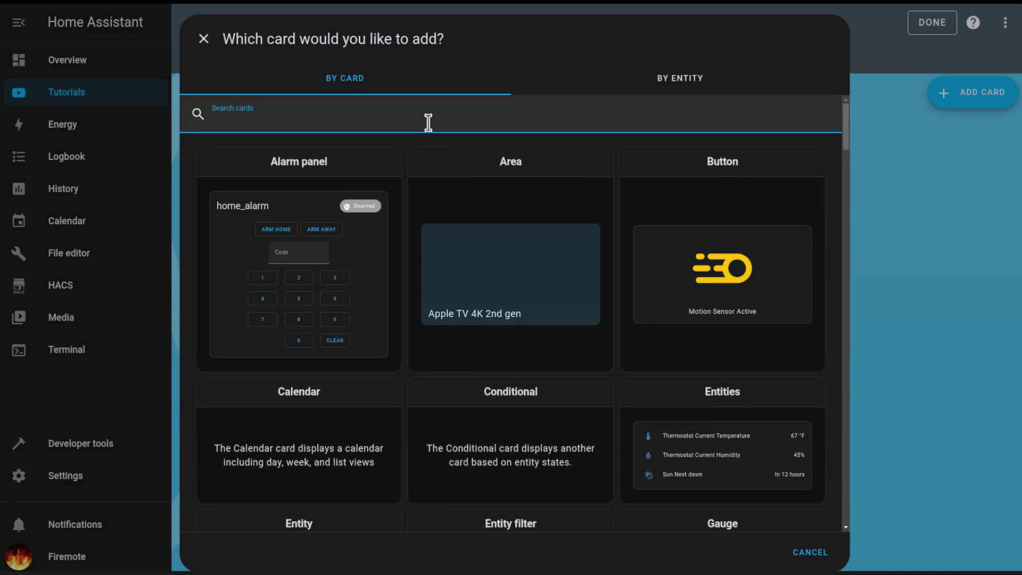
type("firemote")
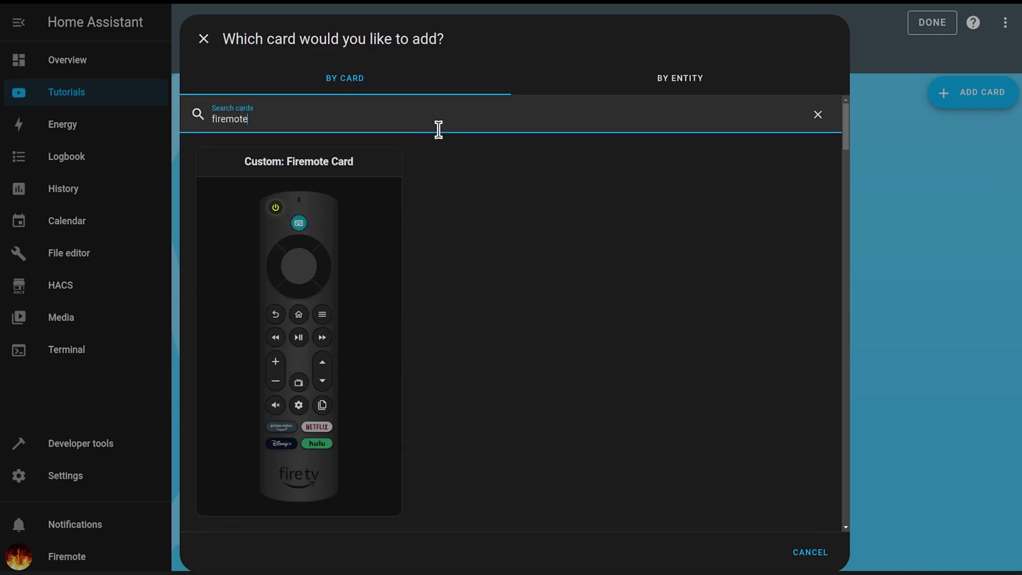
left_click(318, 317)
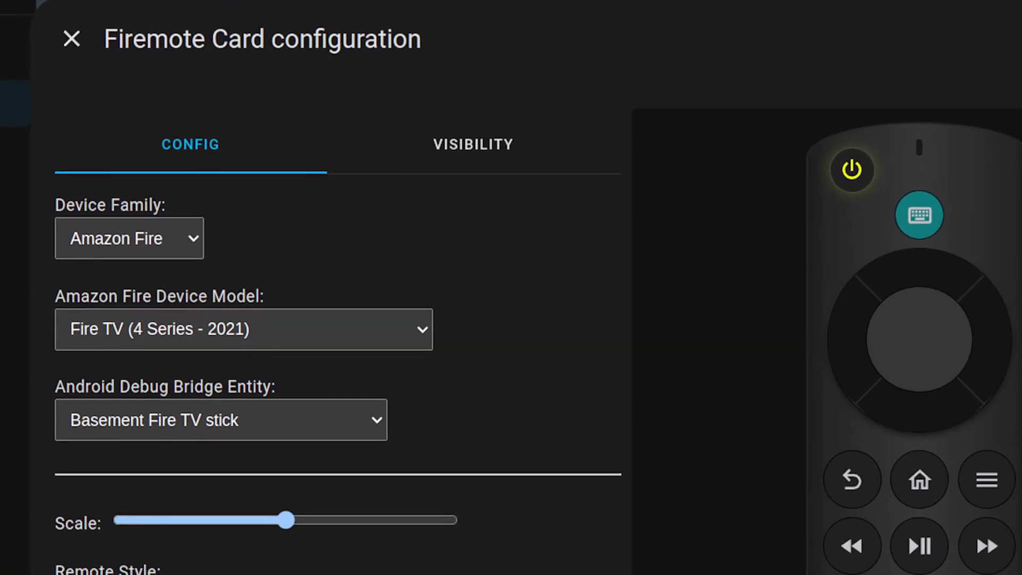
Set the card's device family to Homatics and model to Dune HD Box R 4K Plus
left_click(169, 230)
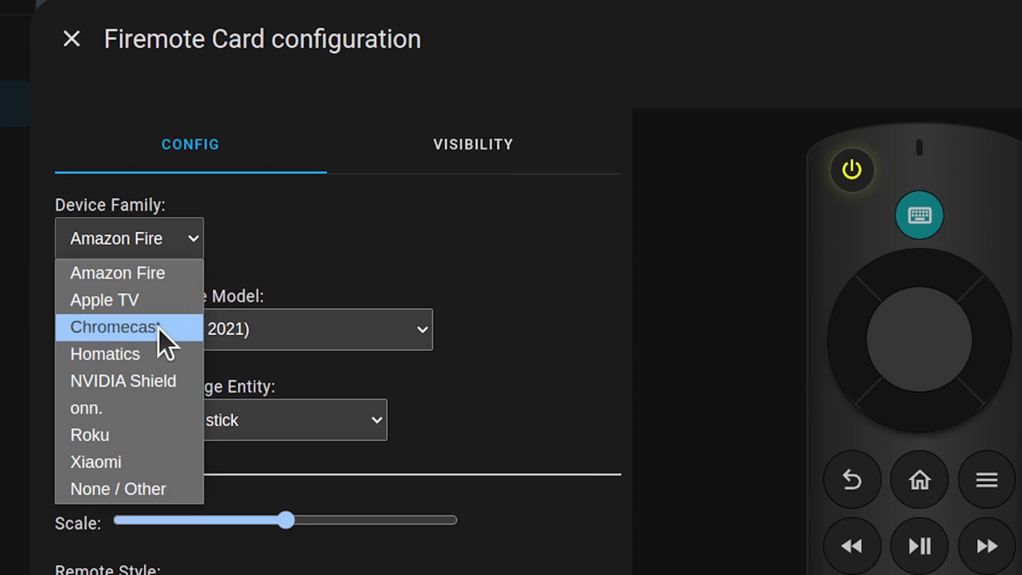
left_click(163, 351)
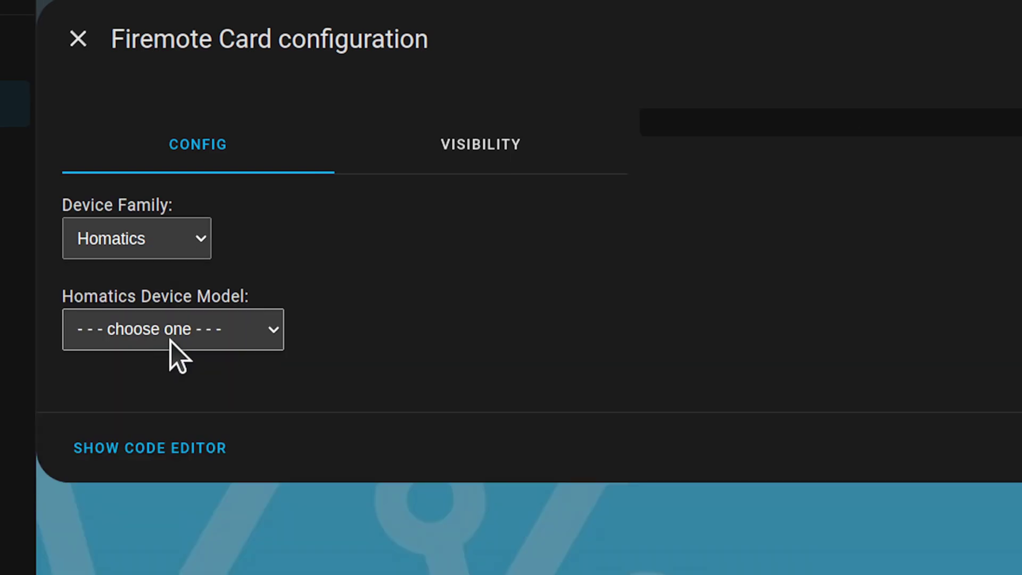
left_click(177, 327)
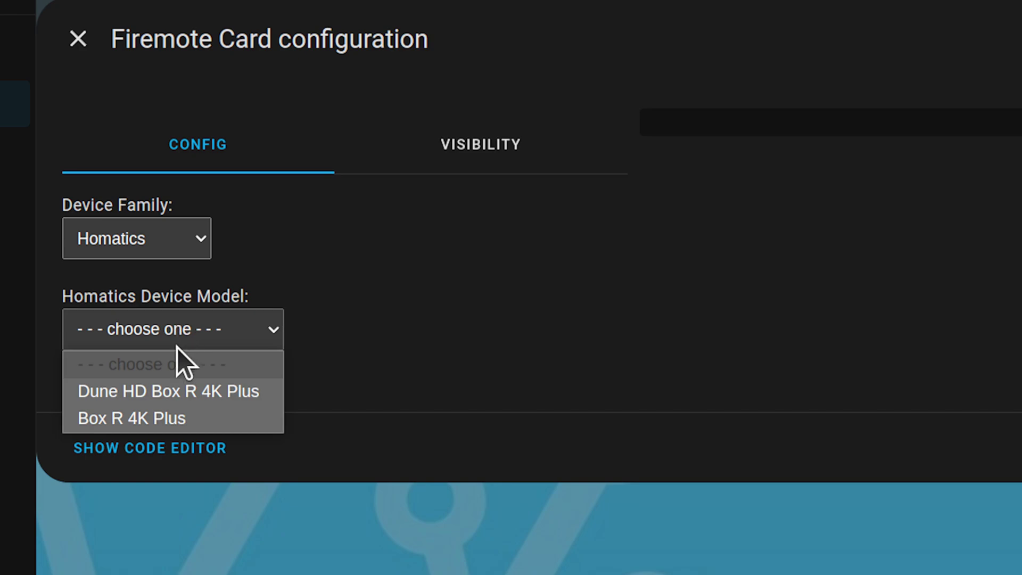
left_click(175, 390)
scroll(174, 387, "down", 4)
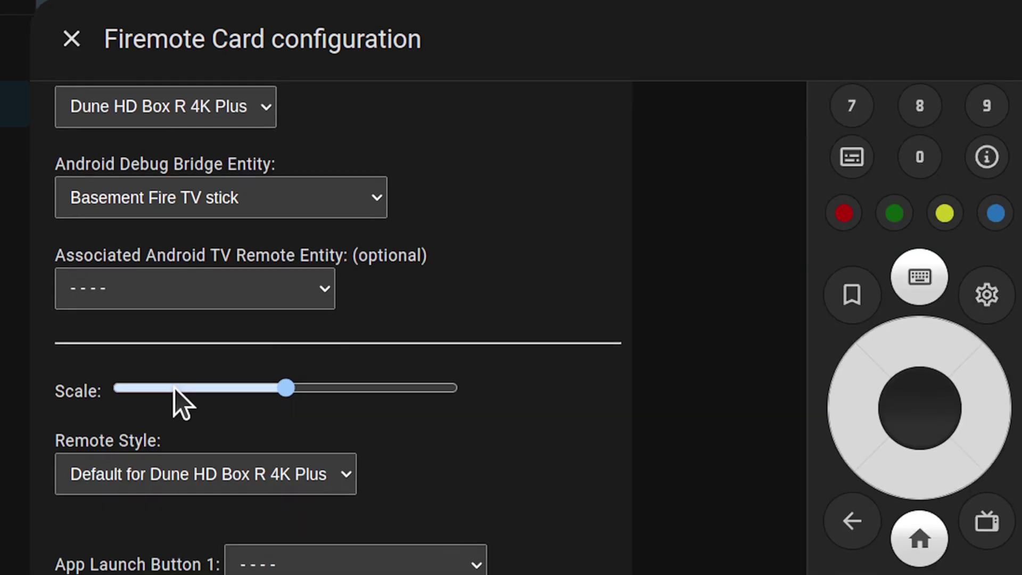
Link both Homatics Box R 4K Plus entities (ADB and remote) and save the card
left_click(234, 207)
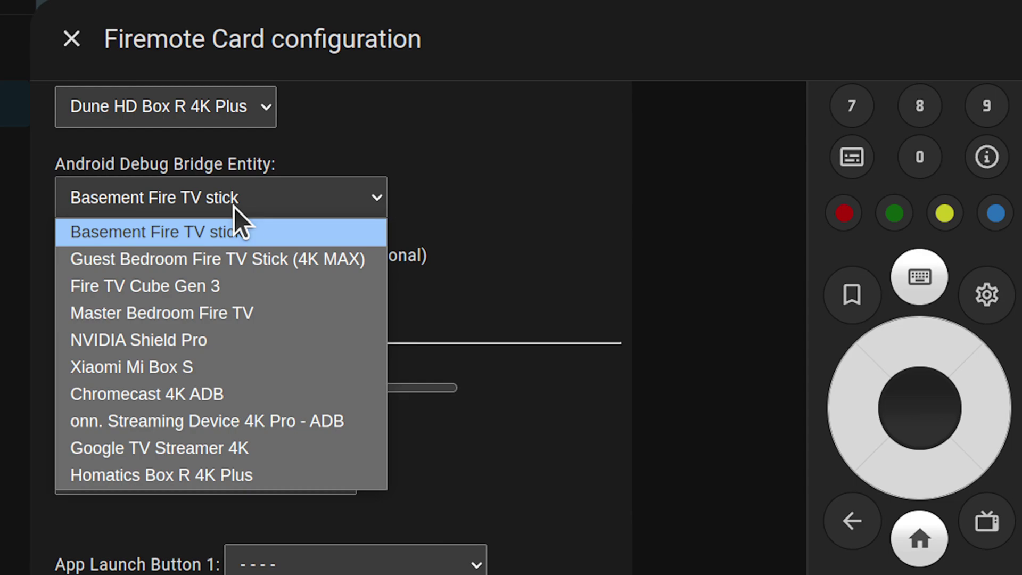
left_click(226, 467)
left_click(254, 289)
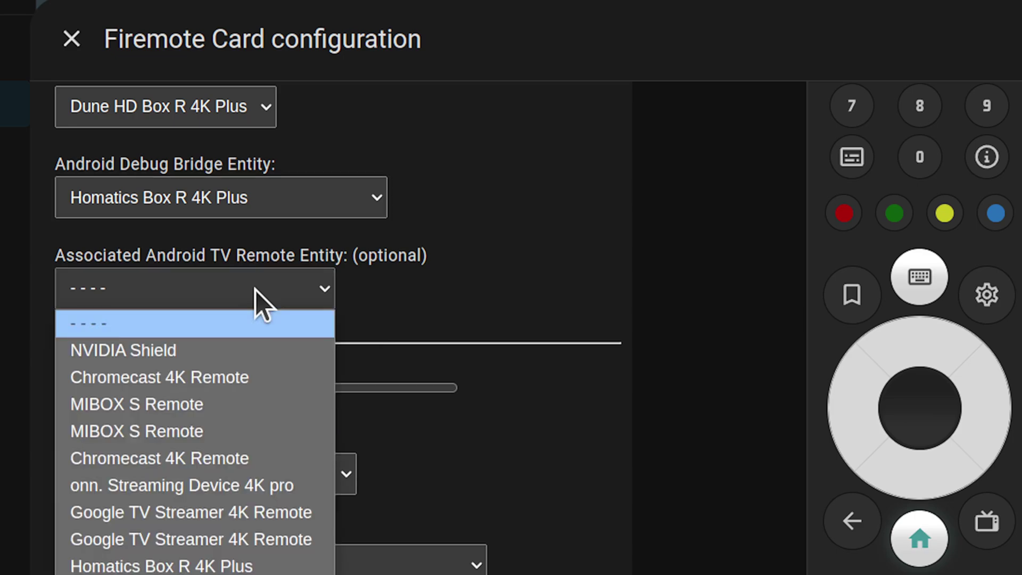
left_click(231, 560)
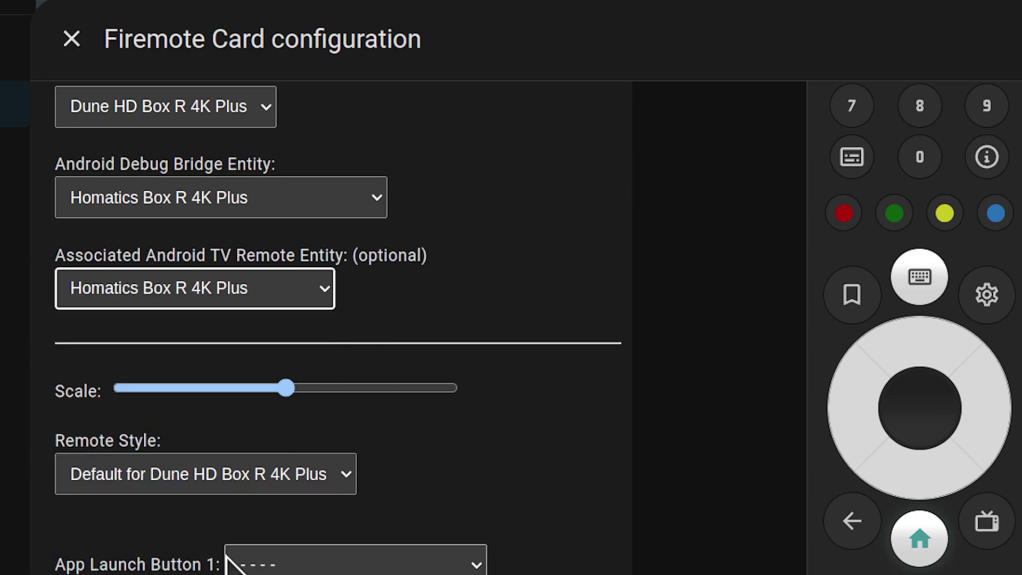
scroll(254, 484, "down", 2)
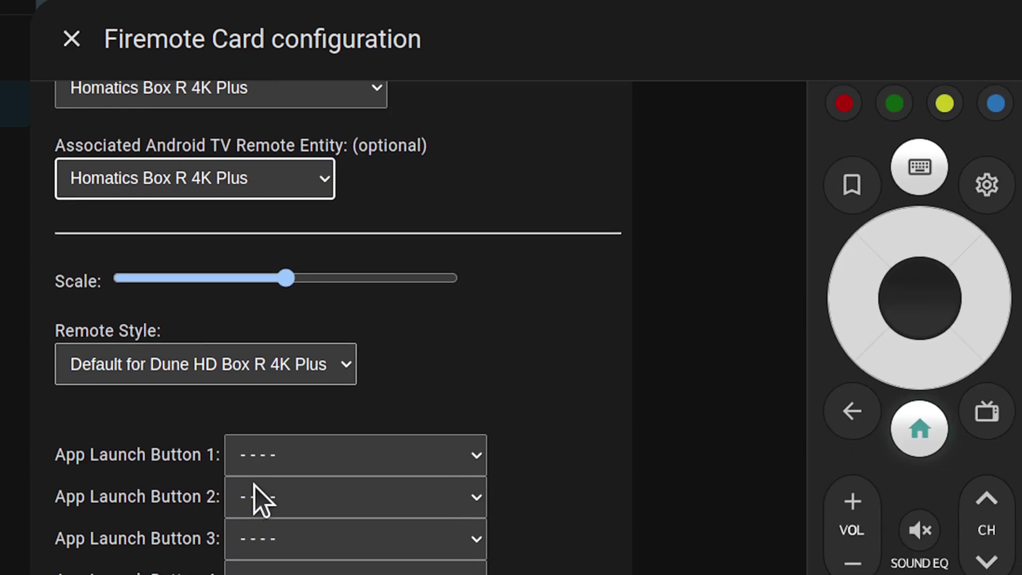
left_click(297, 276)
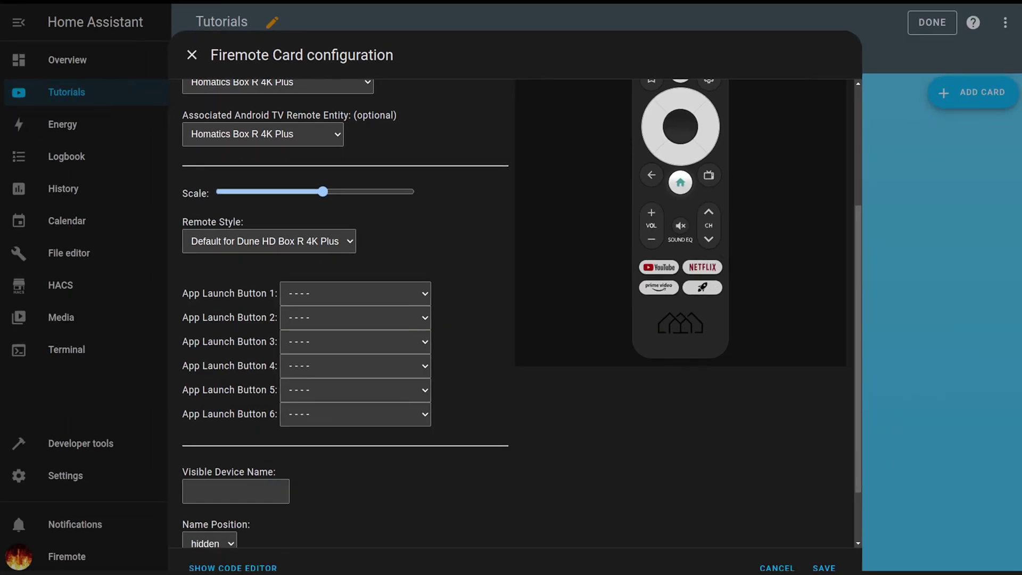
left_click(824, 567)
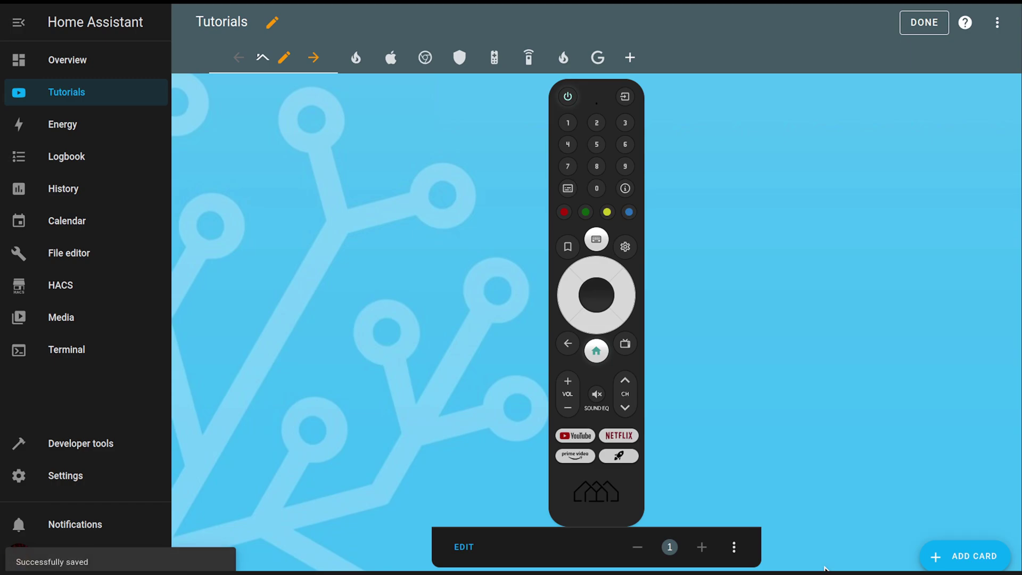
Exit dashboard editing and use Firemote to reach YouTube's search field and text prompt
left_click(931, 29)
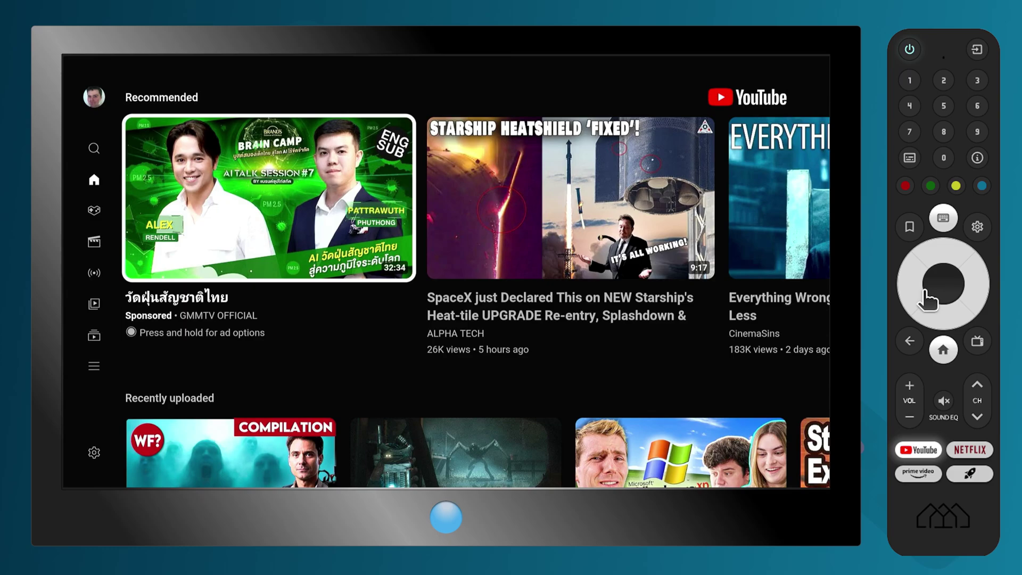
left_click(912, 285)
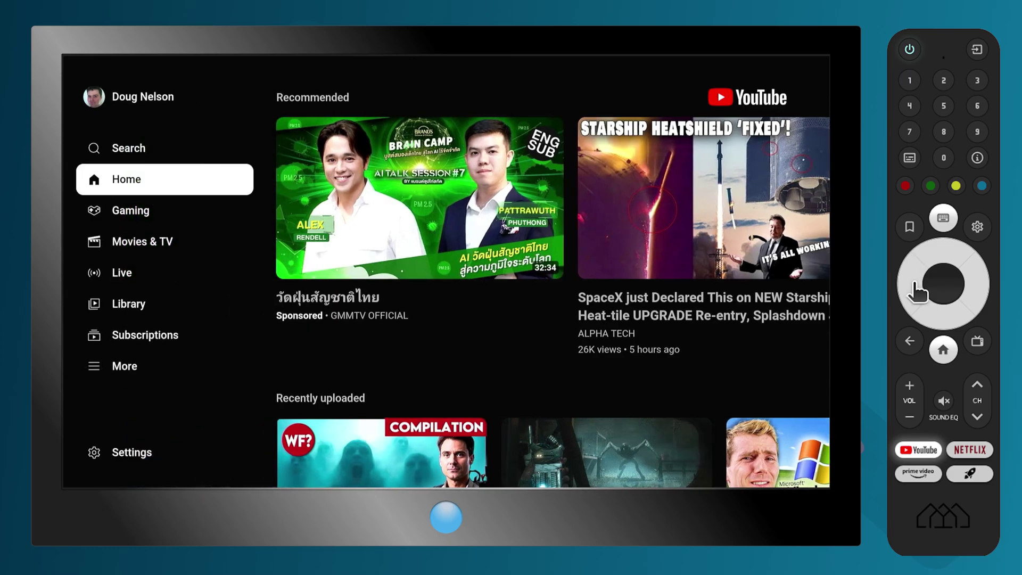
left_click(943, 249)
left_click(981, 284)
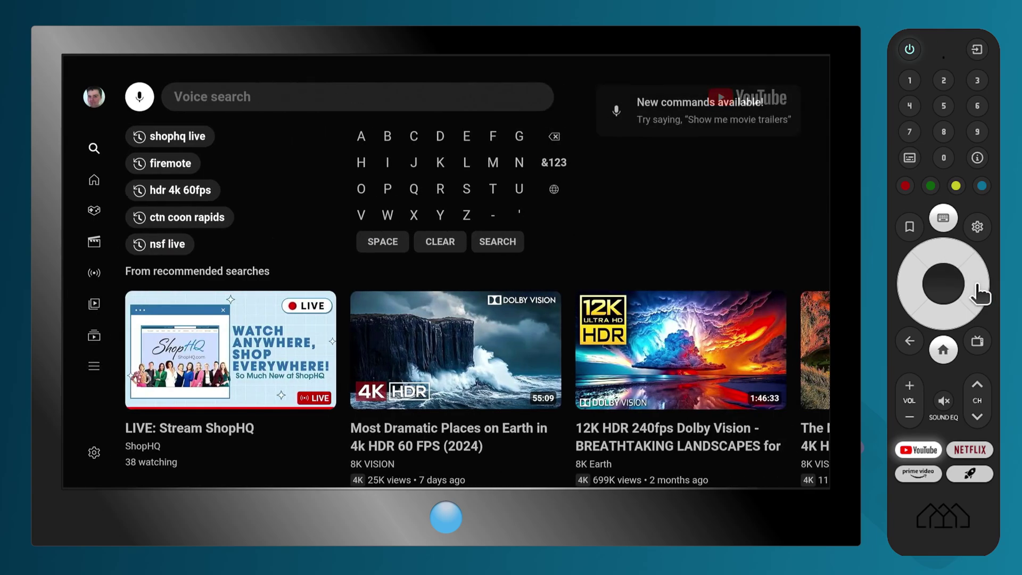
left_click(940, 226)
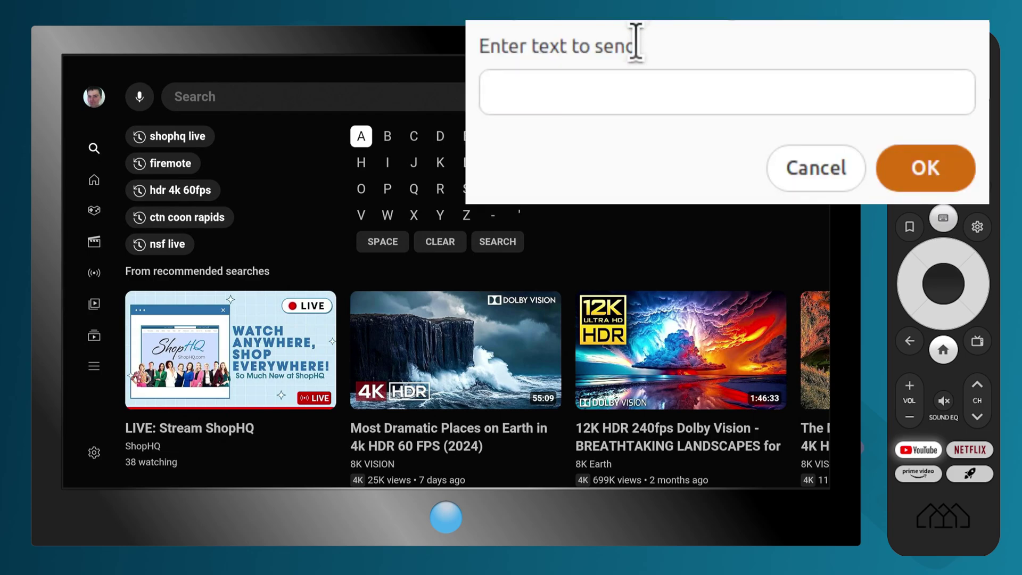
Send 'Home Assistant' to the TV and run the home assistant YouTube search
left_click(646, 92)
type("H")
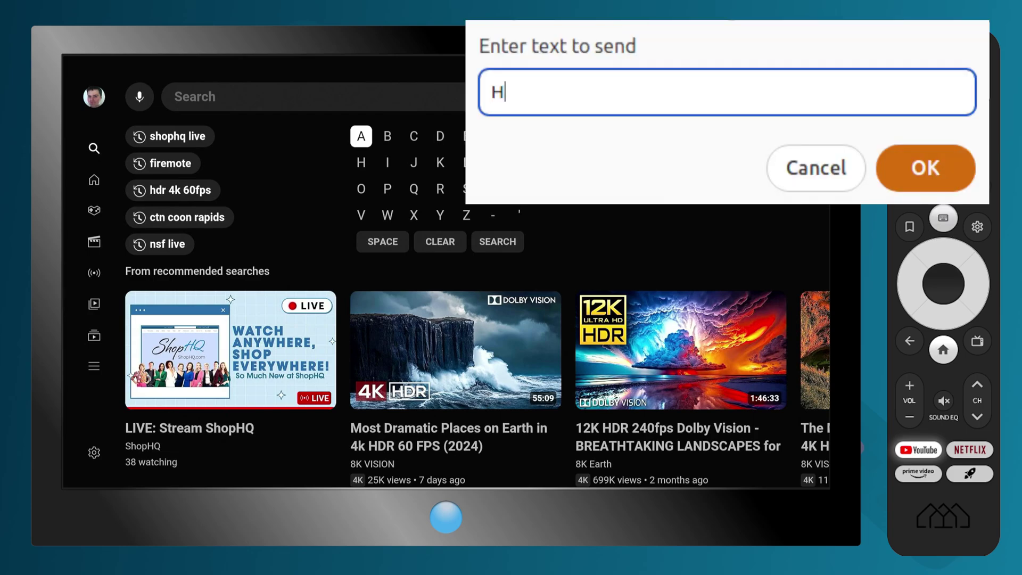
type("ome Assistant")
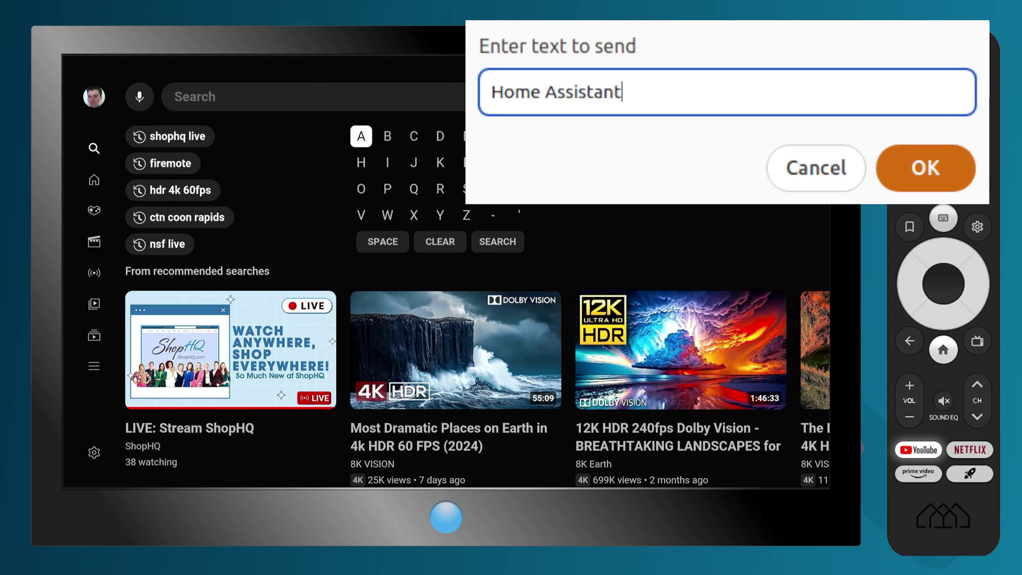
key("Return")
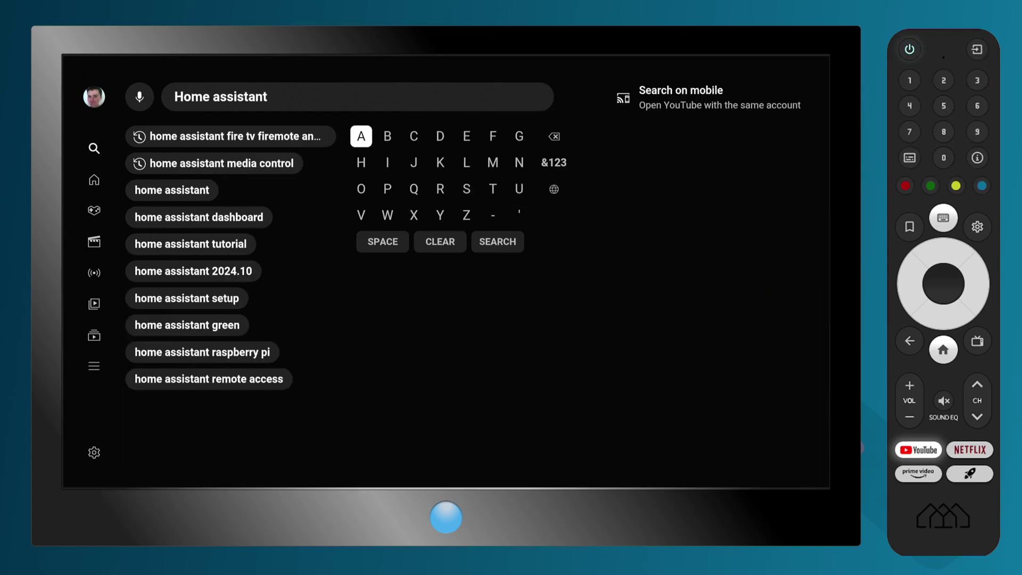
left_click(912, 285)
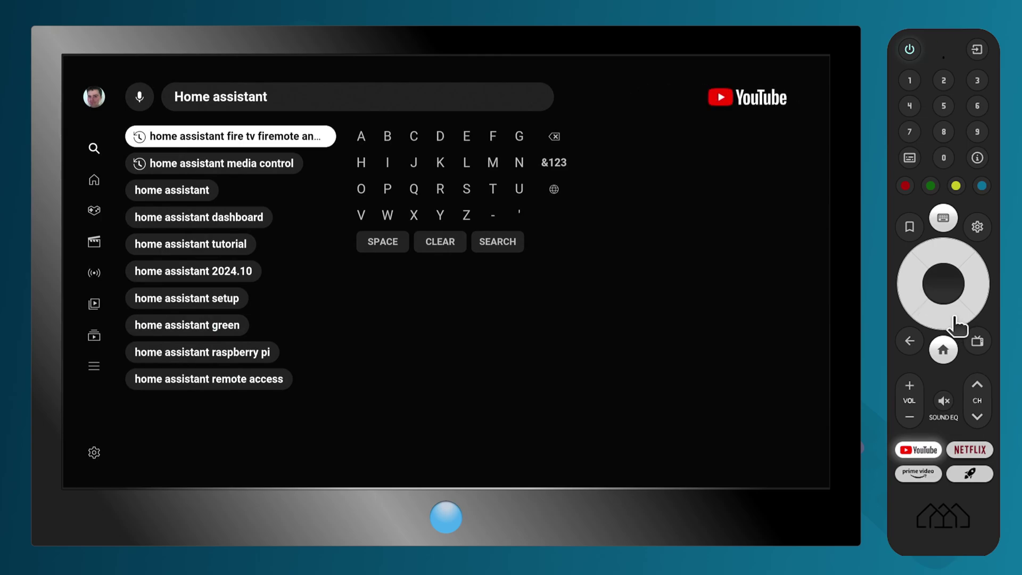
left_click(945, 320)
left_click(944, 319)
left_click(942, 283)
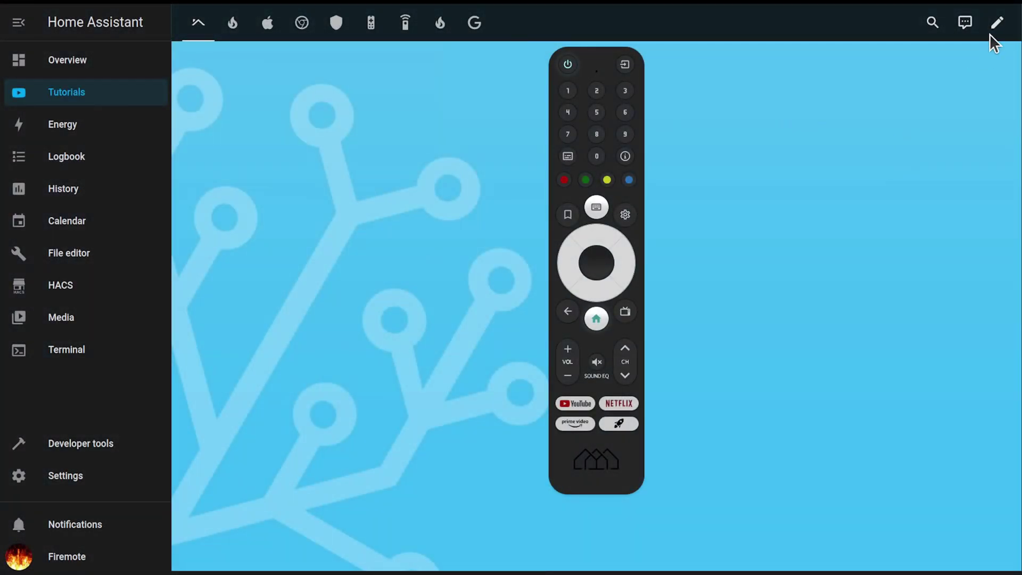
Open the Firemote card's settings in dashboard edit mode and browse the remote style list
left_click(1000, 24)
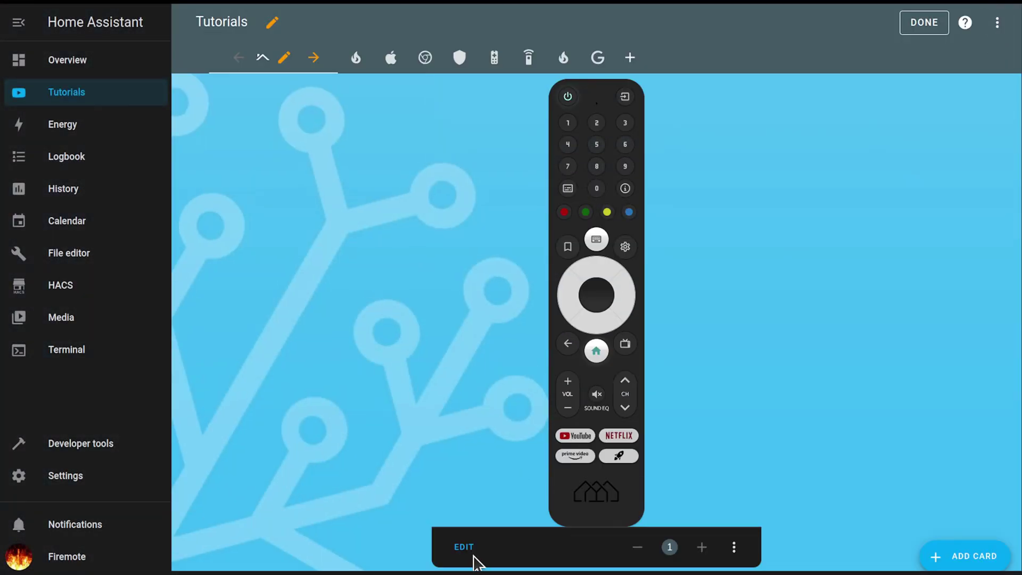
left_click(464, 548)
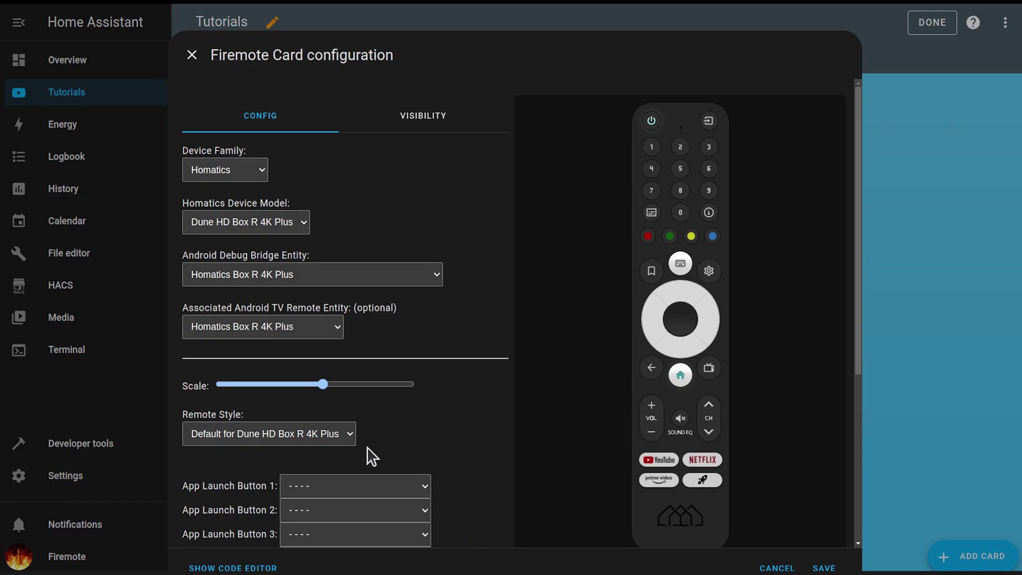
left_click(330, 436)
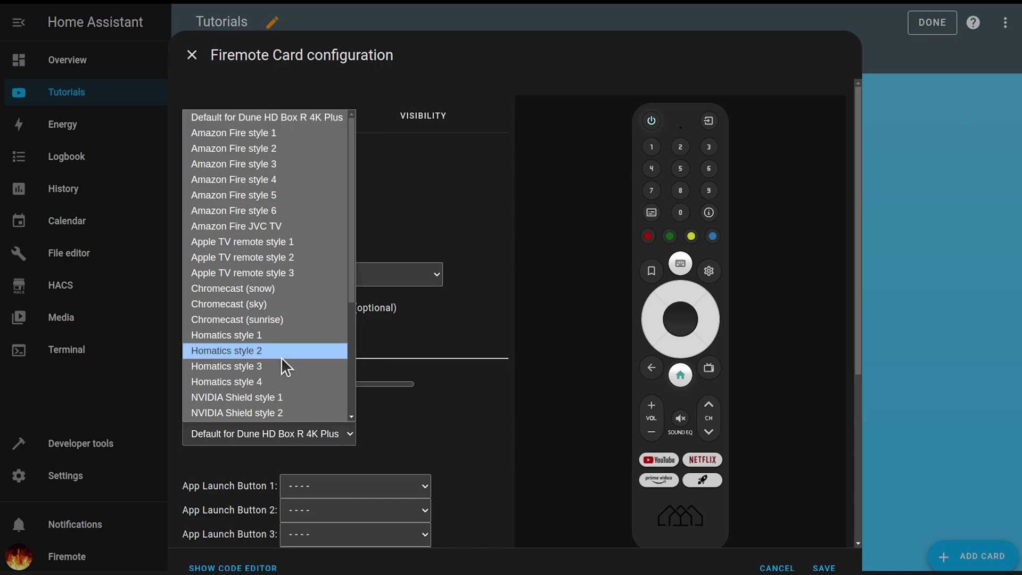
scroll(281, 357, "down", 3)
scroll(281, 356, "down", 2)
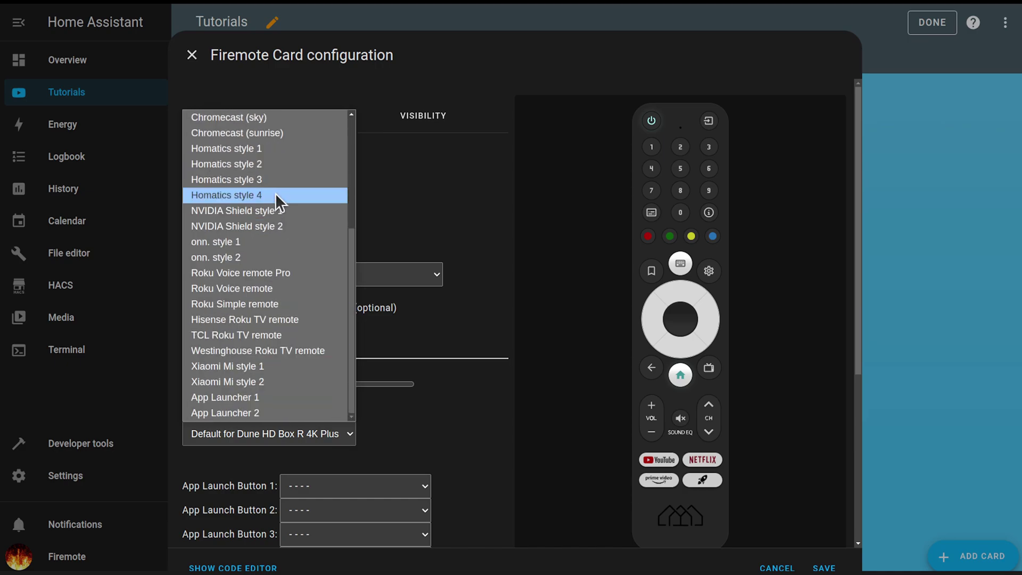
left_click(283, 148)
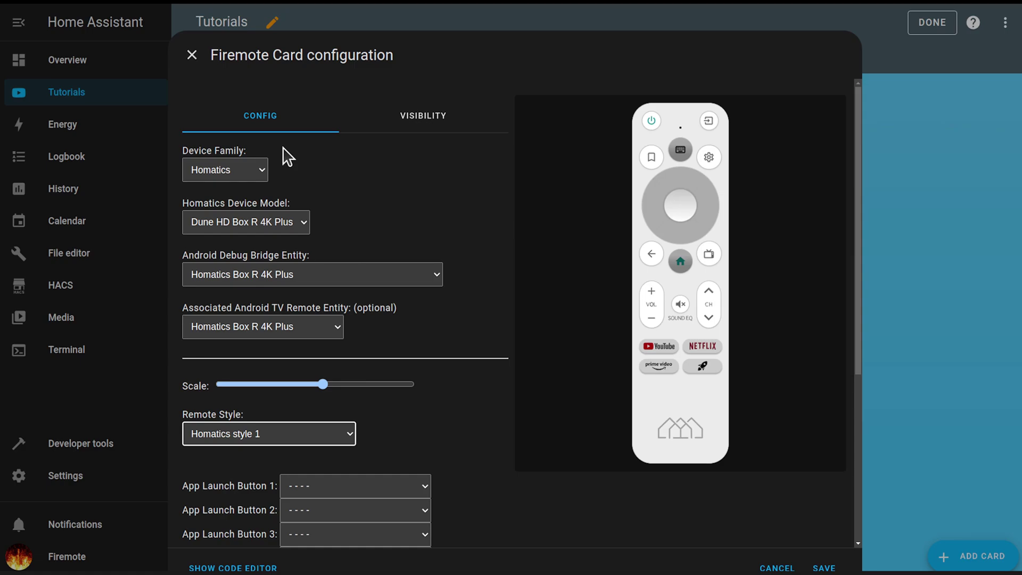
Try Homatics styles 2 and 3, then settle on Homatics style 4
left_click(273, 432)
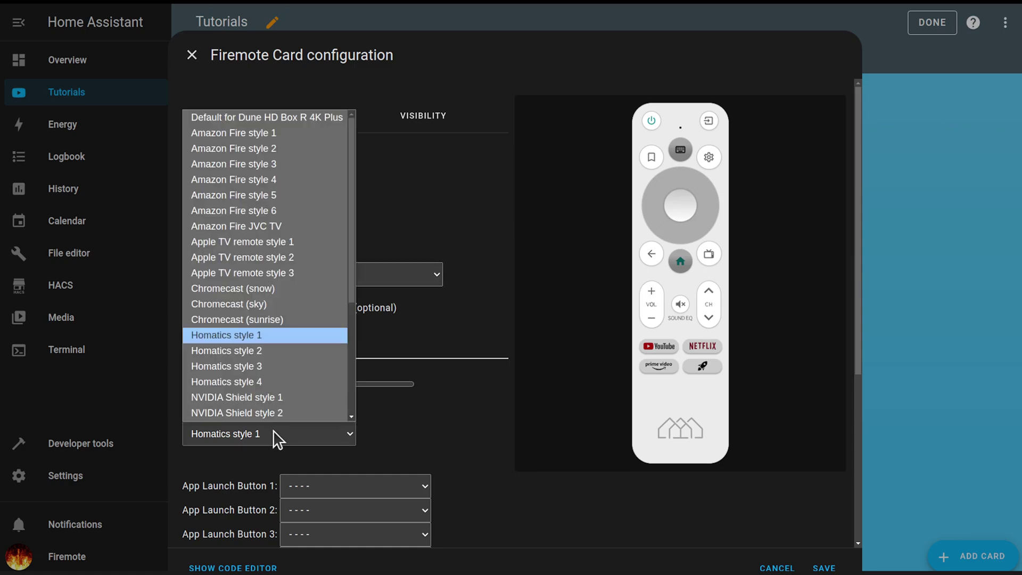
left_click(273, 355)
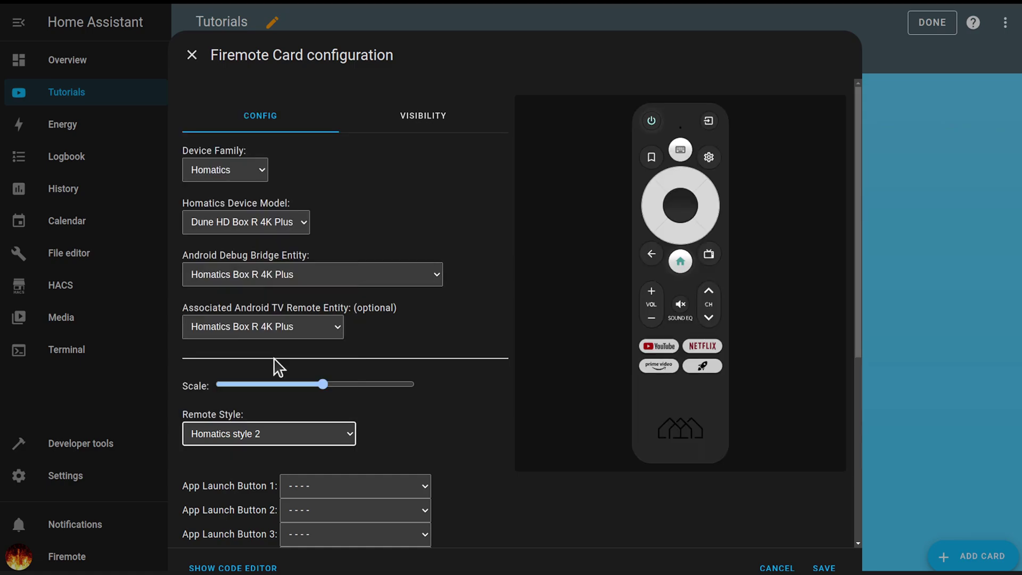
left_click(282, 432)
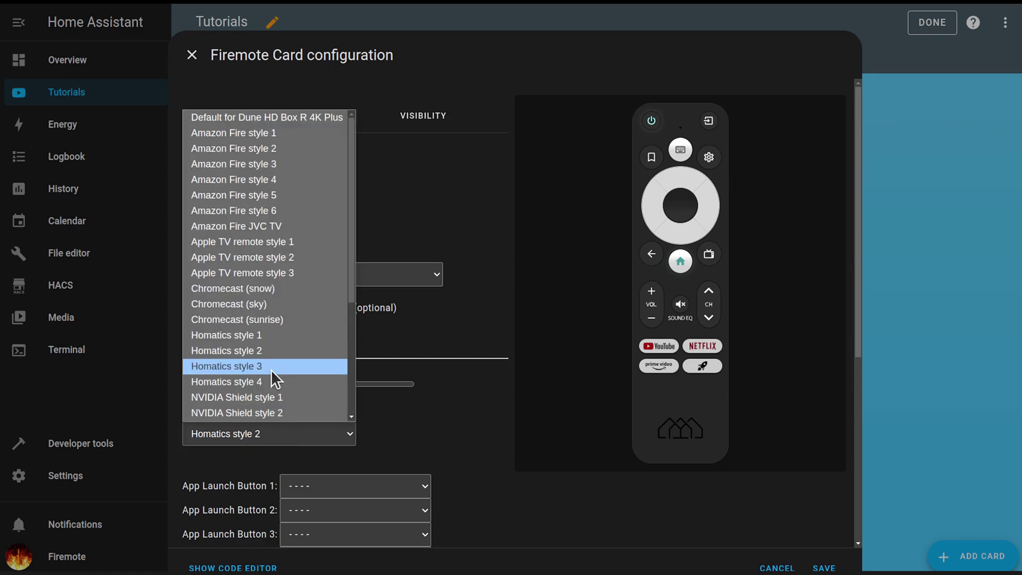
left_click(271, 370)
left_click(280, 432)
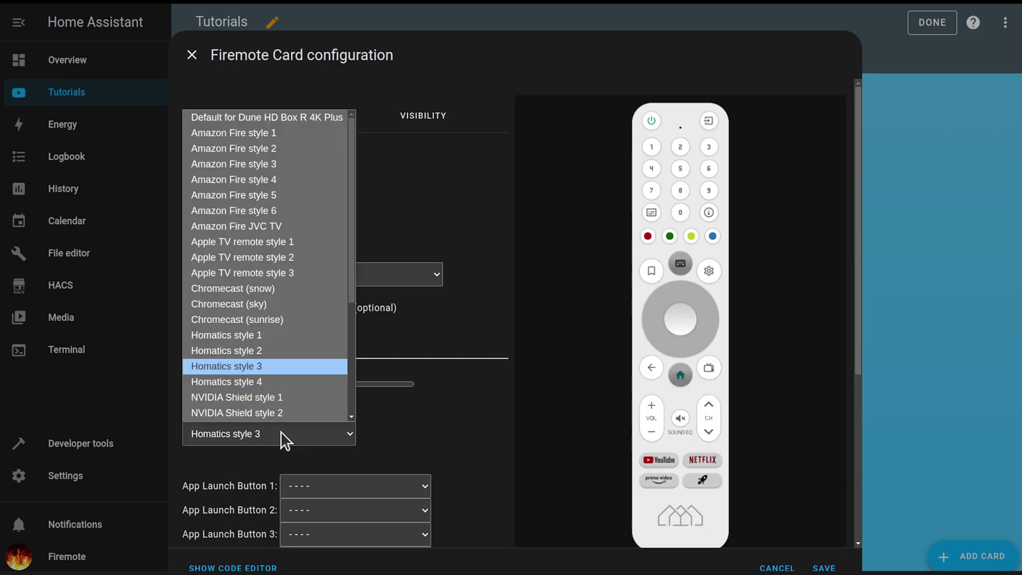
left_click(283, 384)
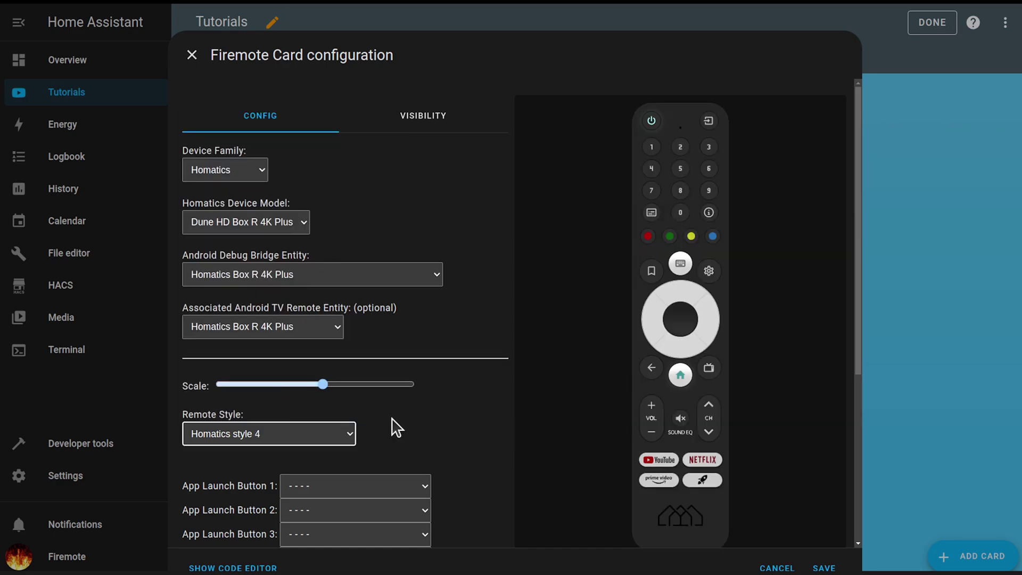
Set App Launch Button 1 to the Switch Apps function
scroll(410, 426, "down", 5)
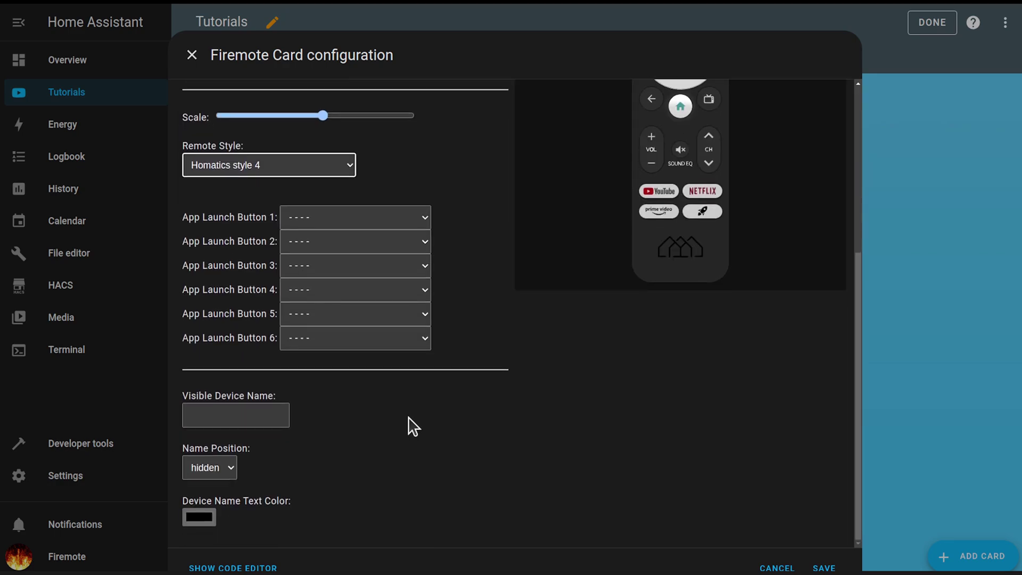
left_click(372, 224)
left_click_drag(426, 262, 426, 277)
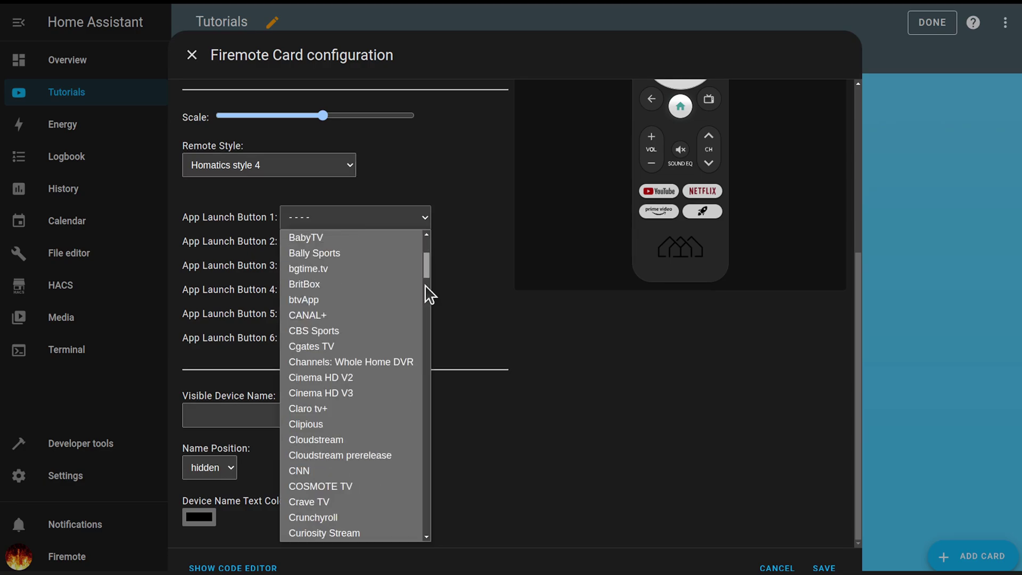
scroll(418, 363, "down", 10)
scroll(413, 423, "down", 10)
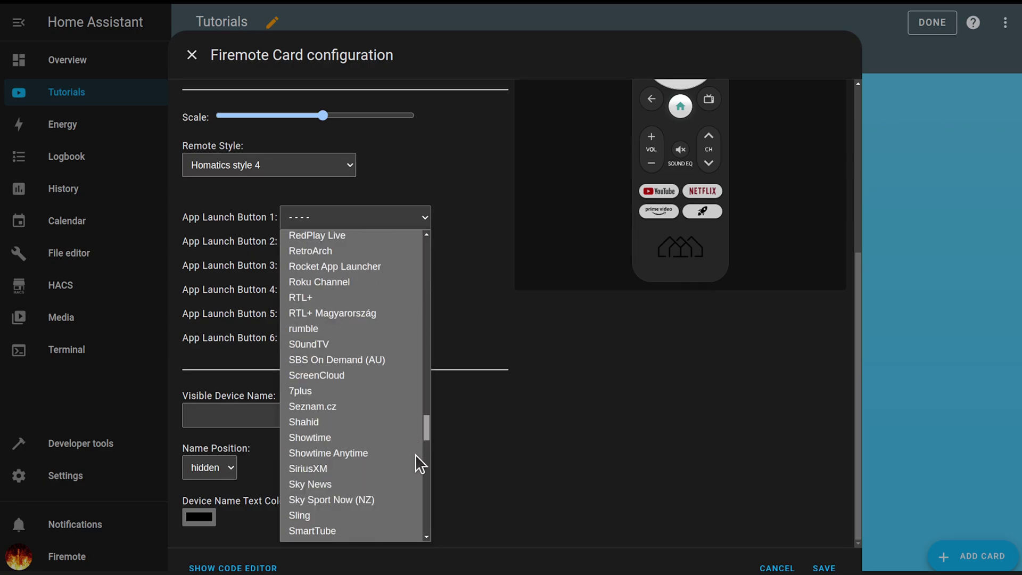
scroll(415, 454, "down", 10)
scroll(414, 507, "down", 5)
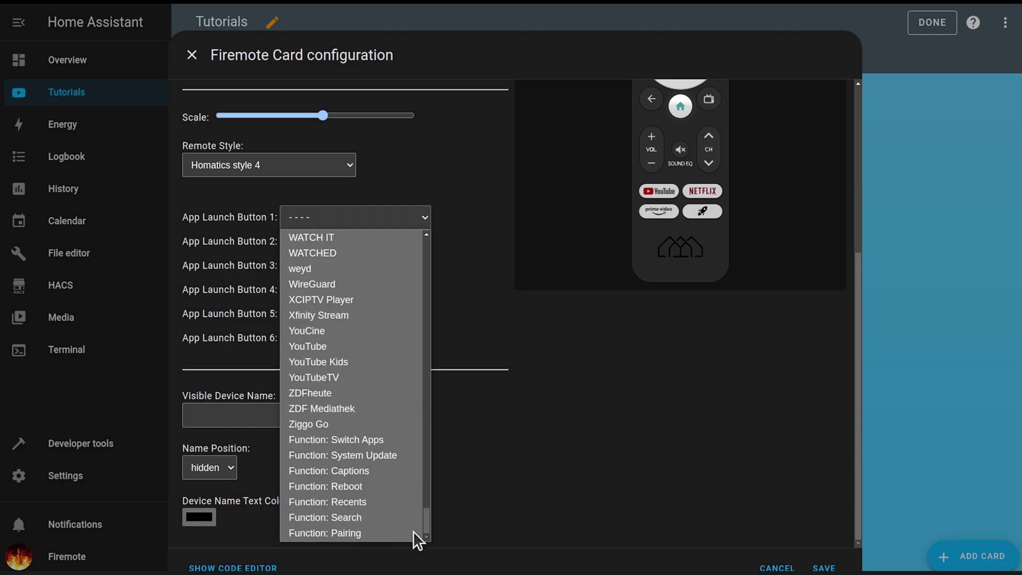
left_click(359, 440)
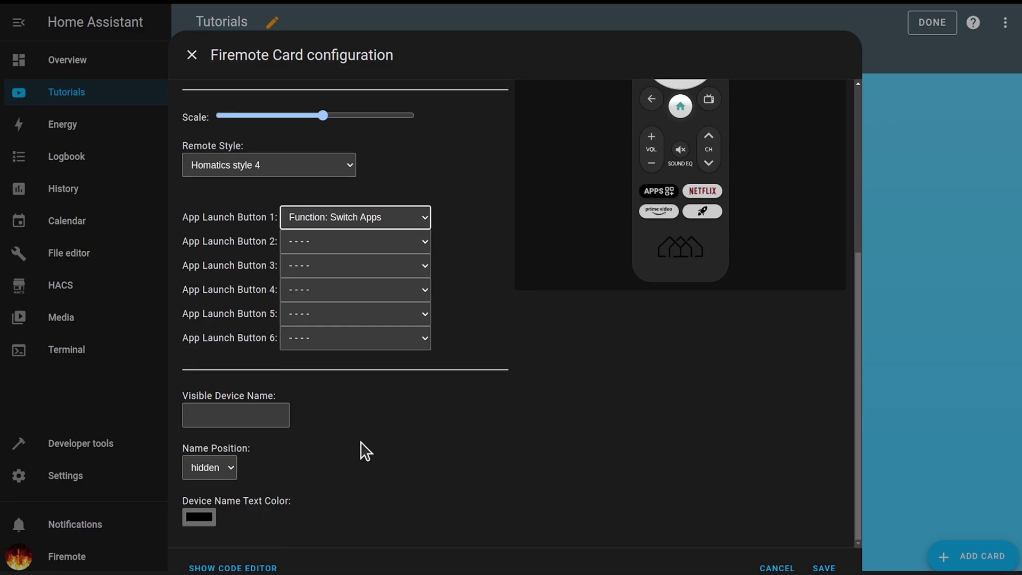
Set the remaining buttons to System Update, Recents and Reboot, save the card, and finish editing
left_click(353, 242)
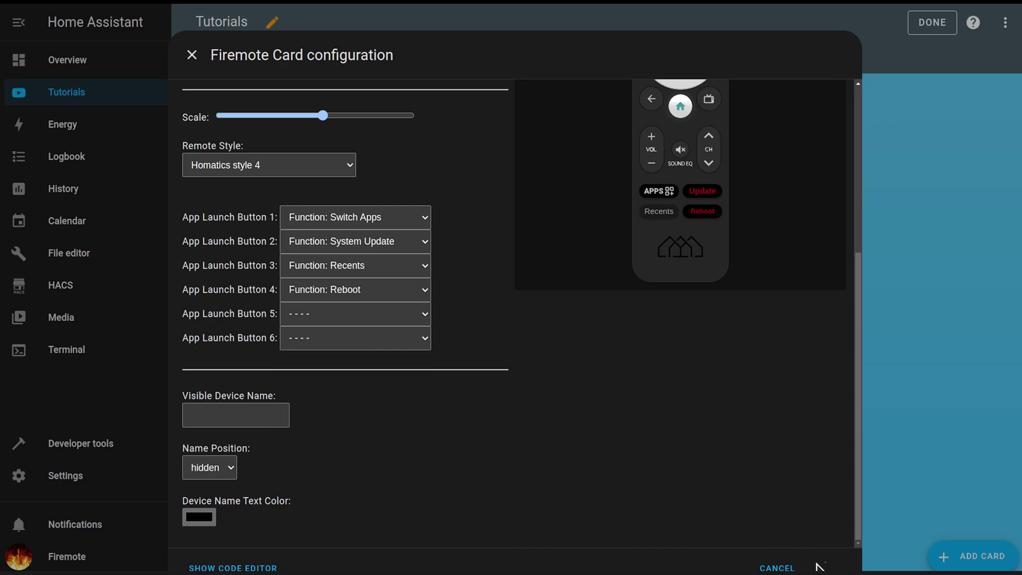
left_click(819, 566)
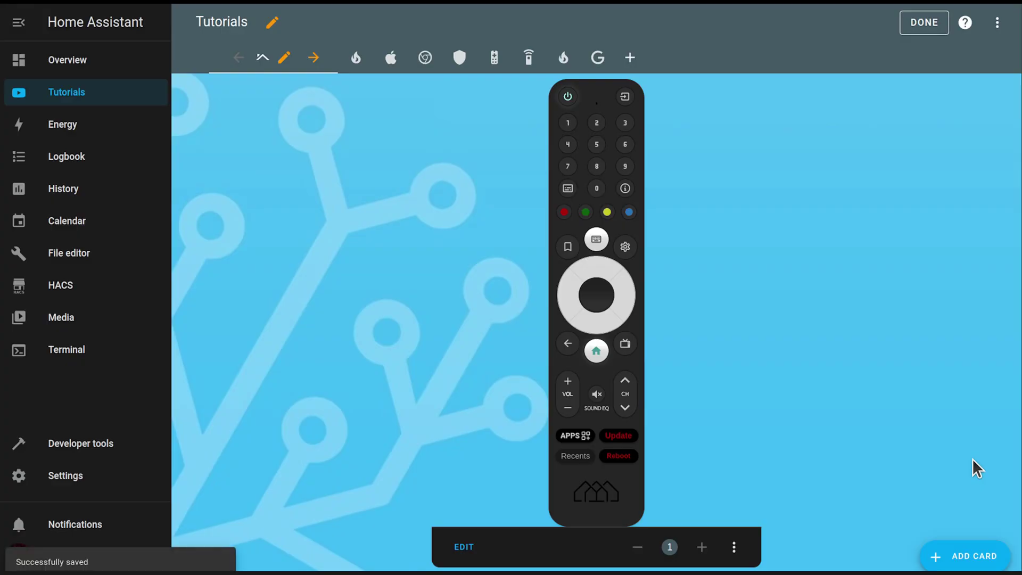
left_click(938, 27)
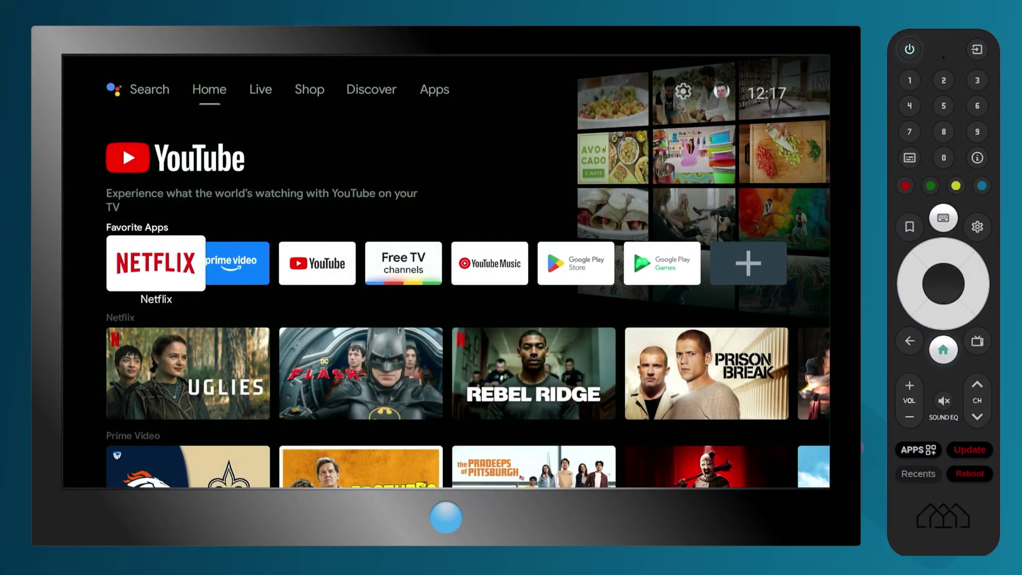
Test the card's Apps and Recents buttons on the TV, then return to the home screen
left_click(916, 453)
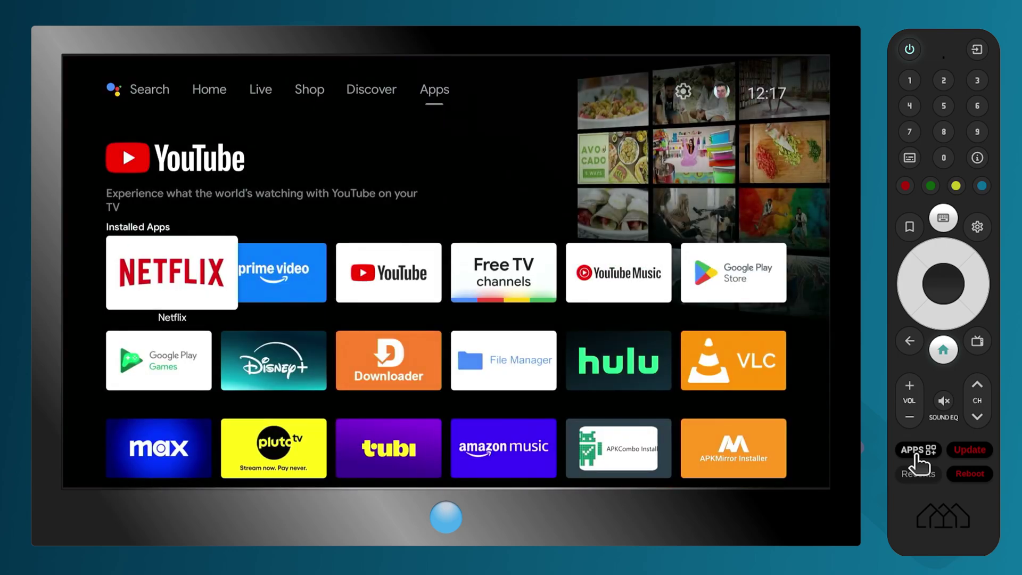
left_click(917, 482)
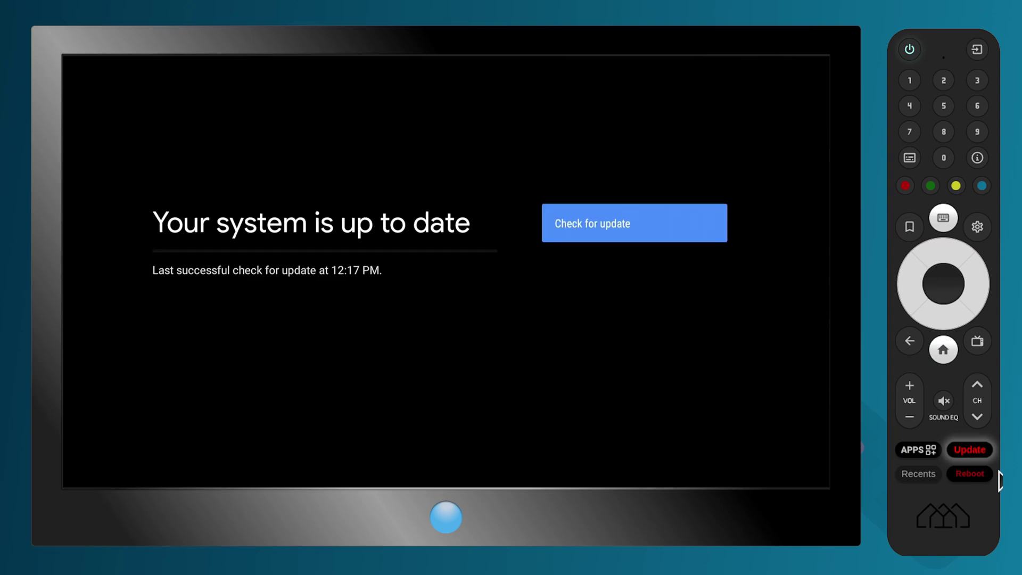
left_click(942, 352)
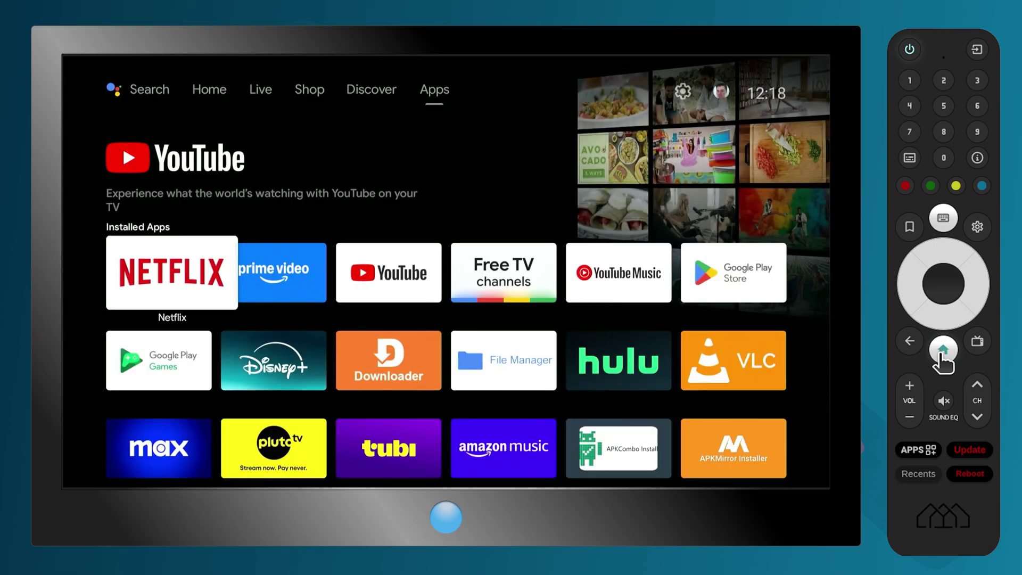
Use the card's Reboot button to ask the Homatics Box R 4K Plus to restart
left_click(963, 475)
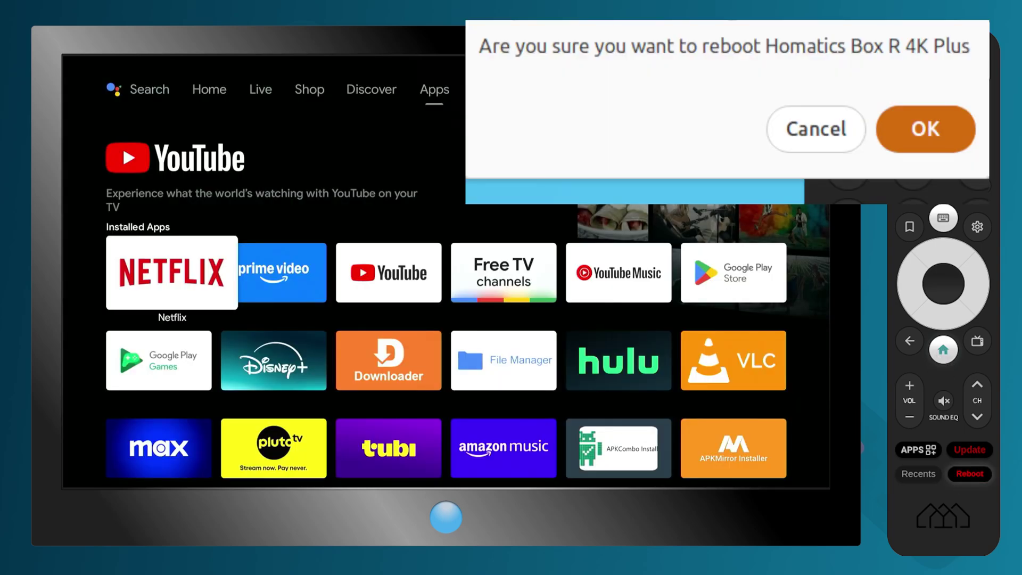